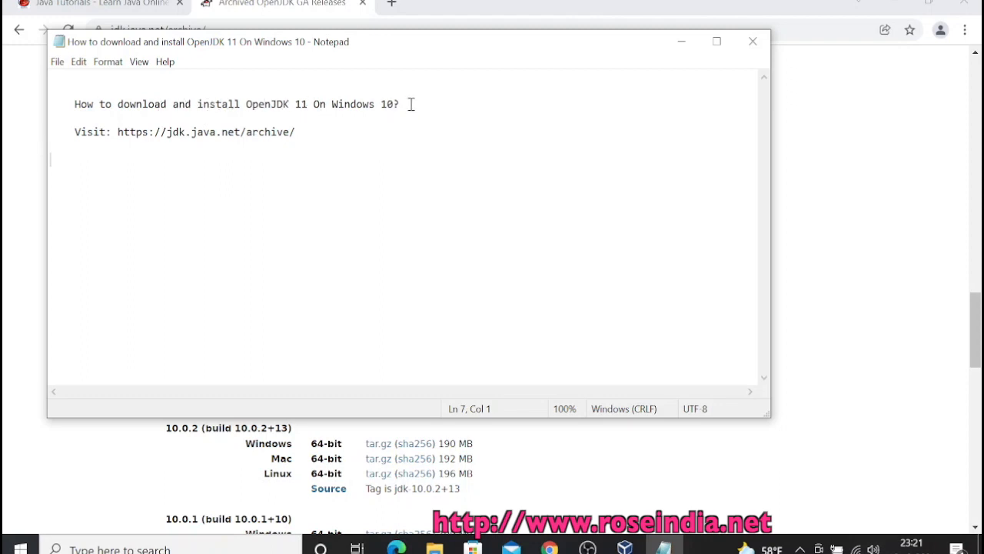
{"action": "left_click_drag", "start_coordinate": [51, 131], "coordinate": [149, 132]}
{"action": "left_click", "coordinate": [234, 139]}
{"action": "left_click_drag", "start_coordinate": [299, 131], "coordinate": [116, 132]}
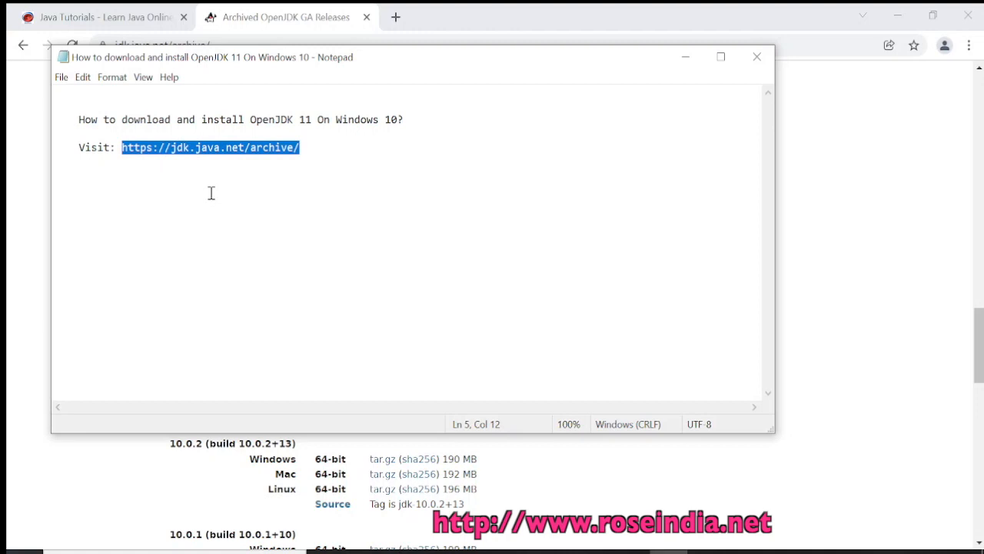
{"action": "left_click", "coordinate": [242, 198]}
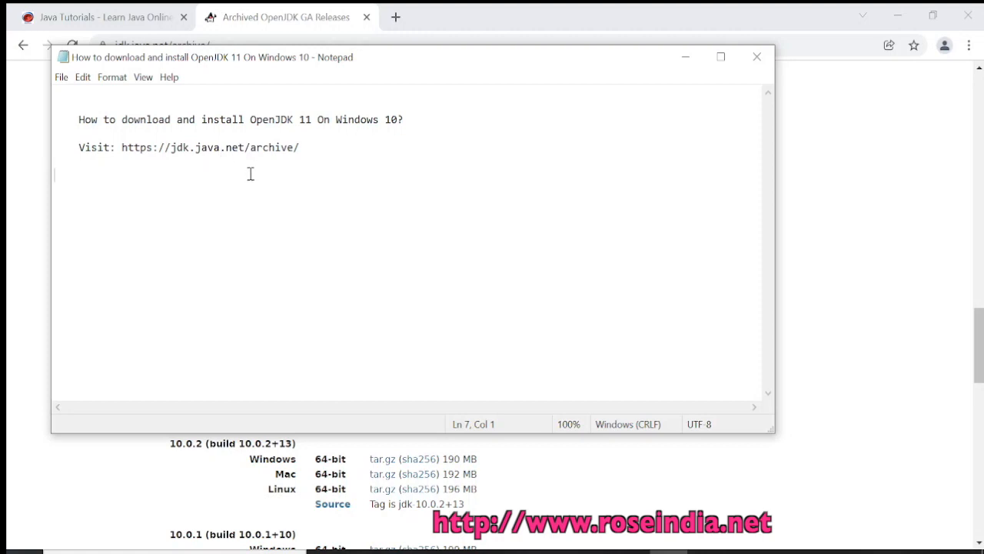
{"action": "left_click", "coordinate": [338, 28]}
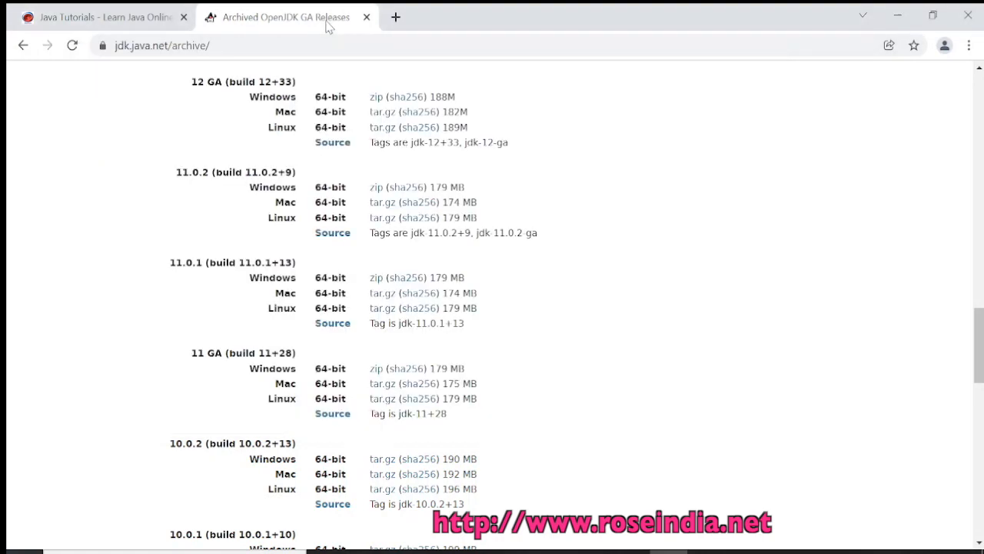
{"action": "left_click", "coordinate": [280, 45]}
{"action": "key", "text": "End"}
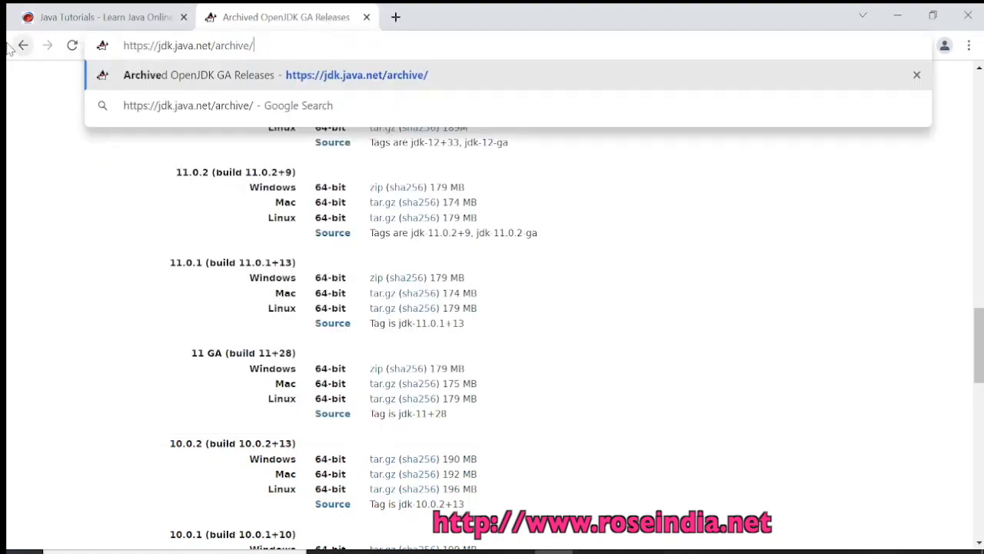
{"action": "key", "text": "Return"}
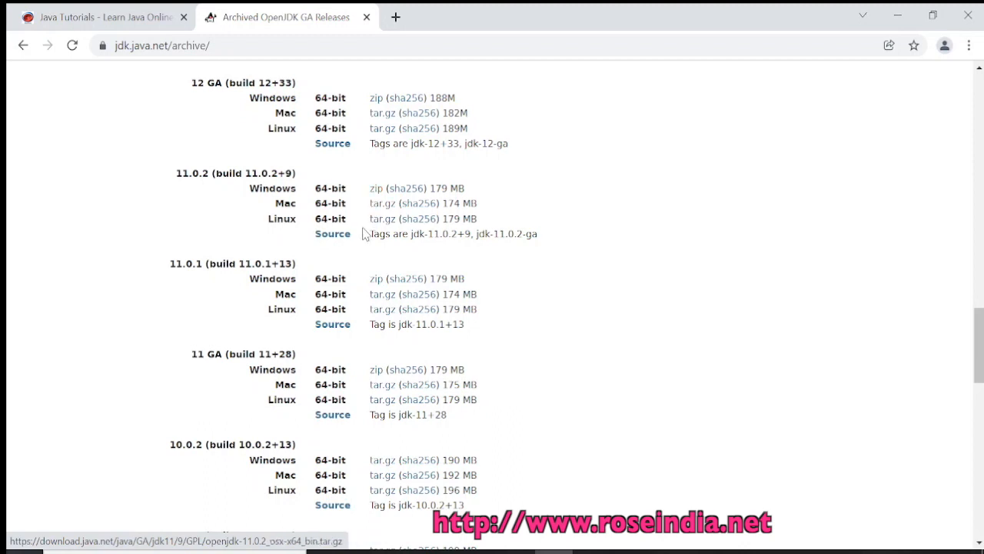
- Download the Windows 64-bit zip of OpenJDK 11.0.2 (build 11.0.2+9) and show the file in its folder
{"action": "left_click", "coordinate": [375, 192]}
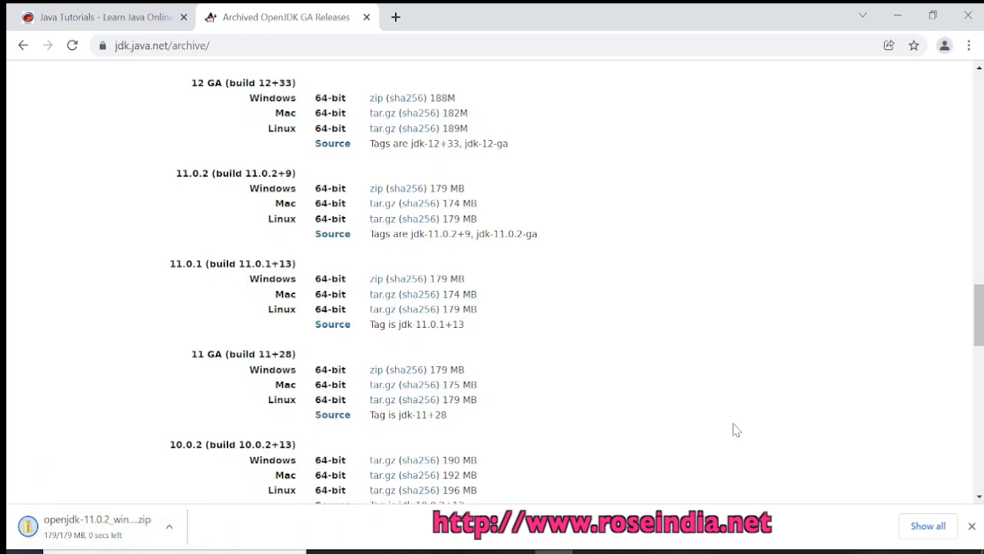
{"action": "left_click", "coordinate": [928, 525]}
{"action": "left_click", "coordinate": [354, 236]}
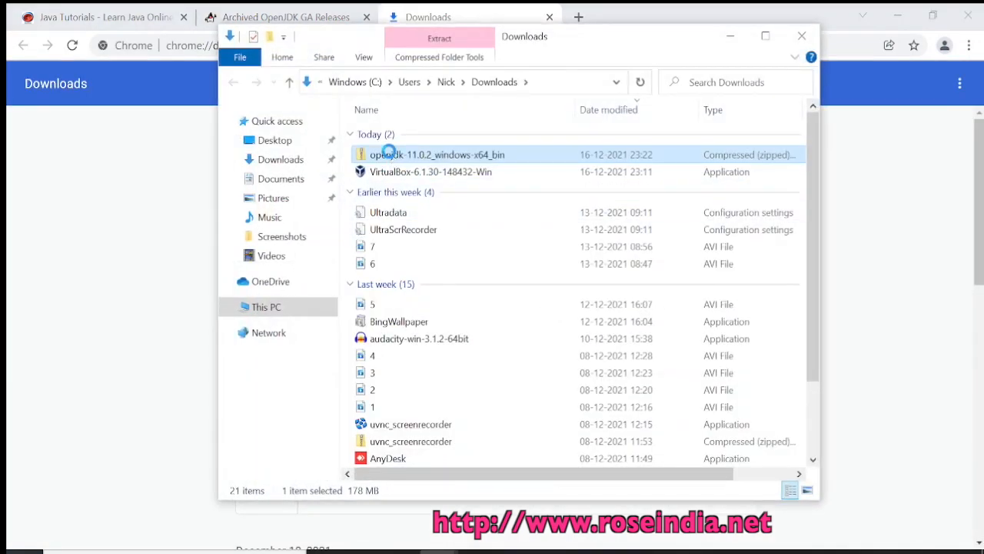
- Cut the openjdk-11.0.2_windows-x64_bin archive from Downloads and create a folder named jdk on the C: drive
{"action": "right_click", "coordinate": [391, 156]}
{"action": "left_click", "coordinate": [444, 398]}
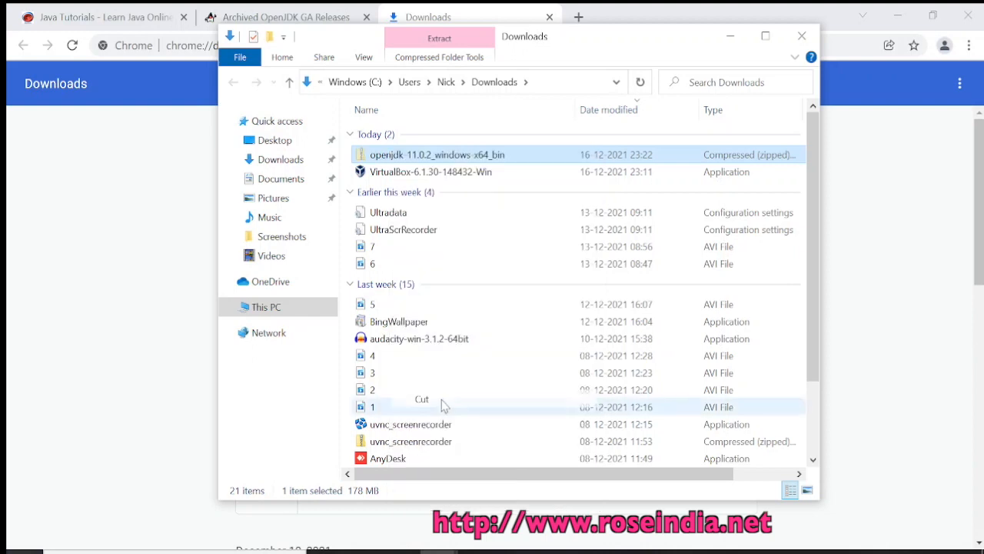
{"action": "left_click", "coordinate": [227, 308]}
{"action": "scroll", "coordinate": [329, 415], "scroll_direction": "down", "scroll_amount": 1}
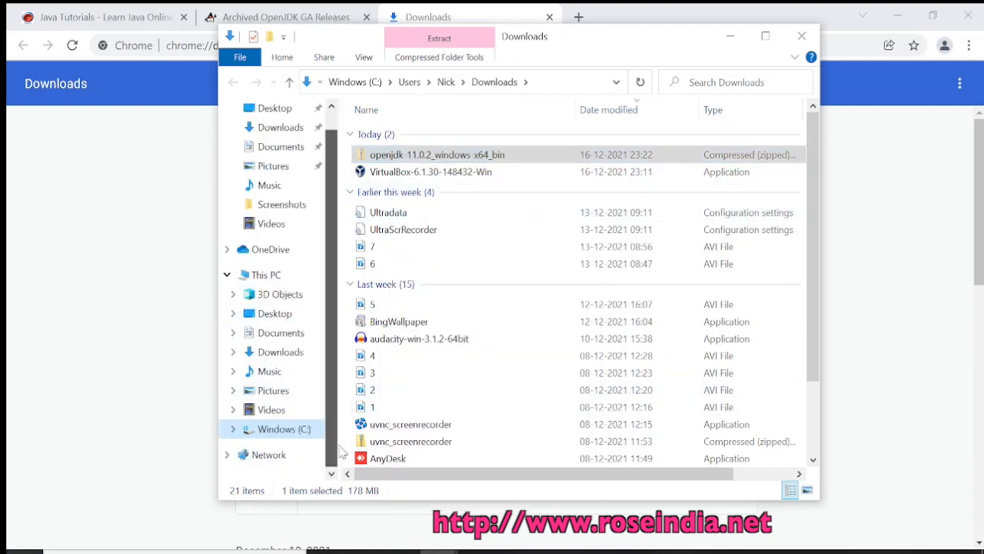
{"action": "right_click", "coordinate": [301, 429]}
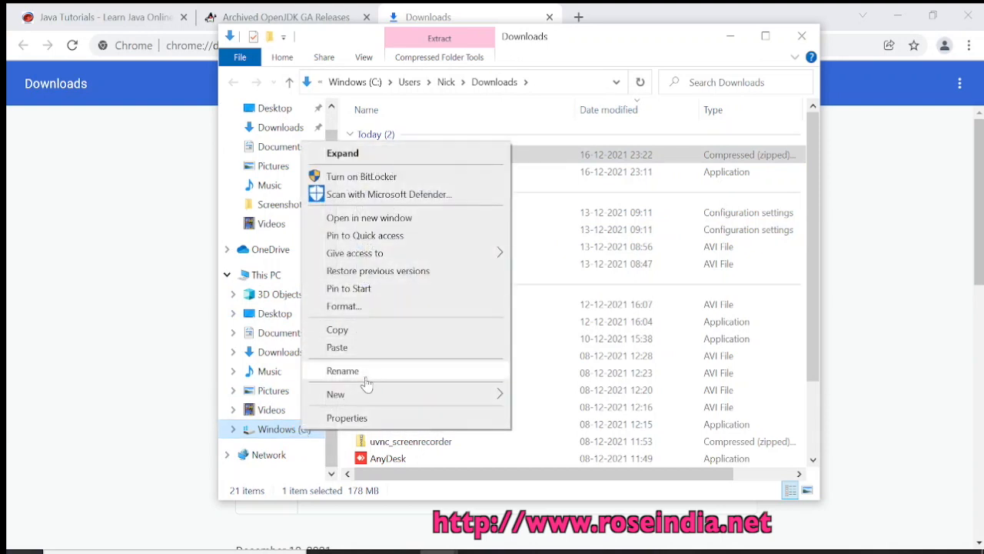
{"action": "mouse_move", "coordinate": [364, 396]}
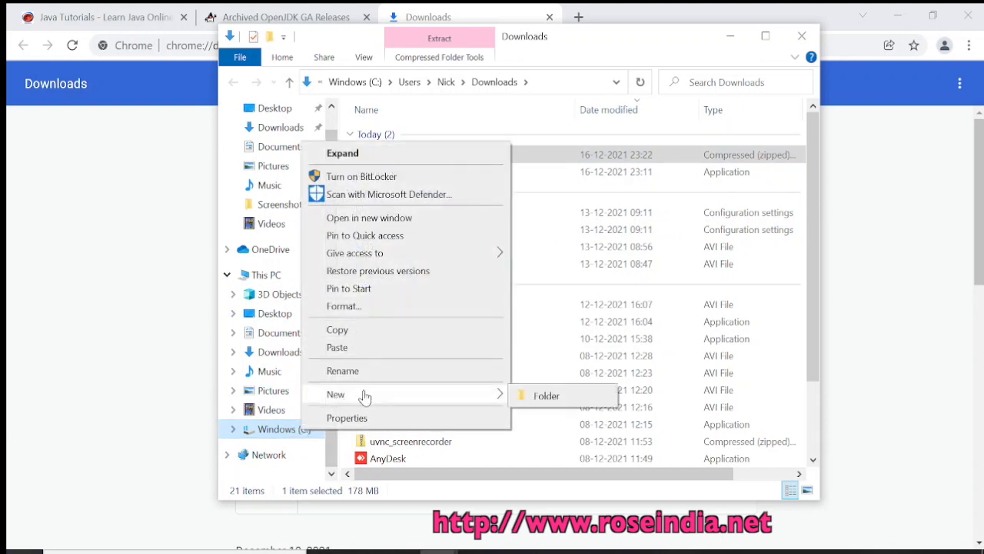
{"action": "left_click", "coordinate": [532, 396]}
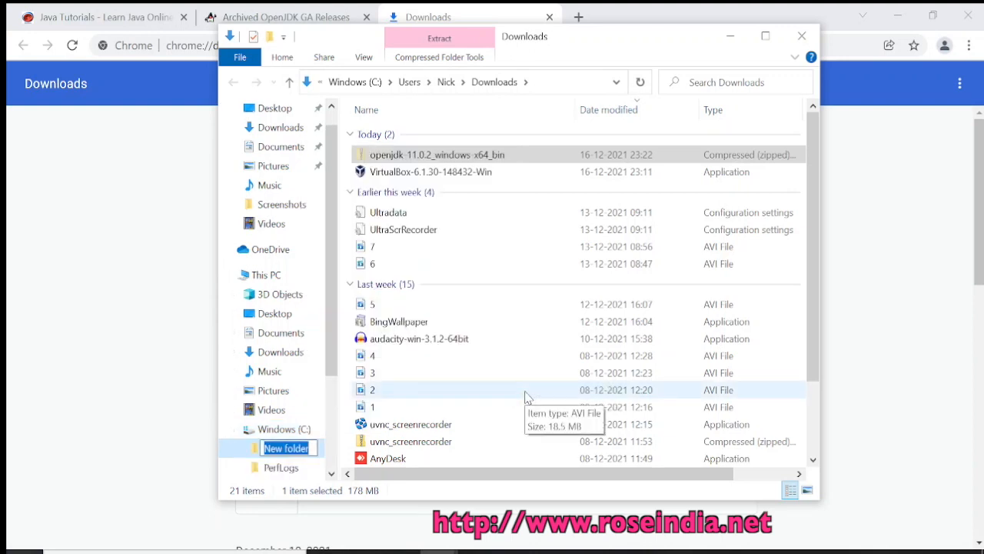
{"action": "type", "text": "jdk"}
{"action": "key", "text": "Return"}
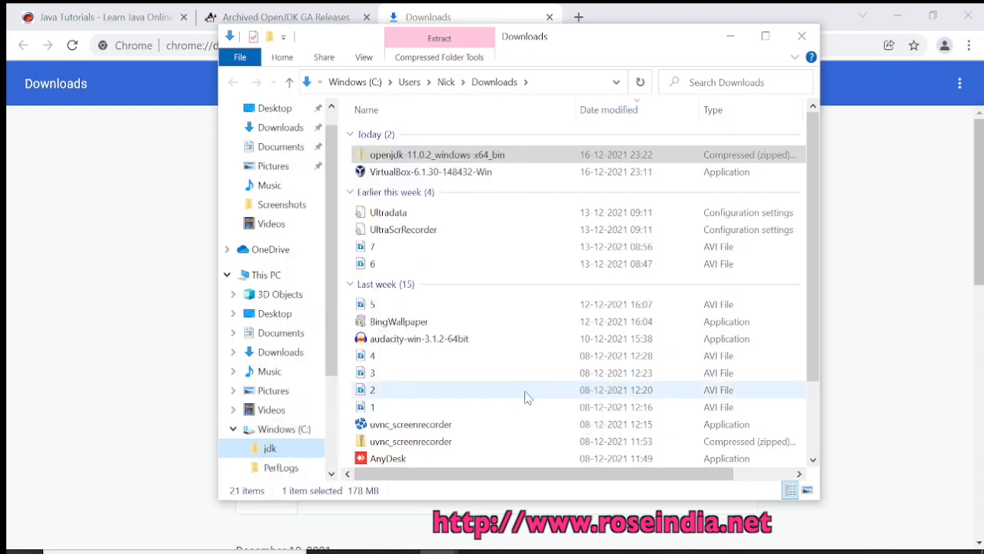
- Paste the cut openjdk-11.0.2_windows-x64_bin archive into the C:\jdk folder
{"action": "left_click", "coordinate": [293, 452]}
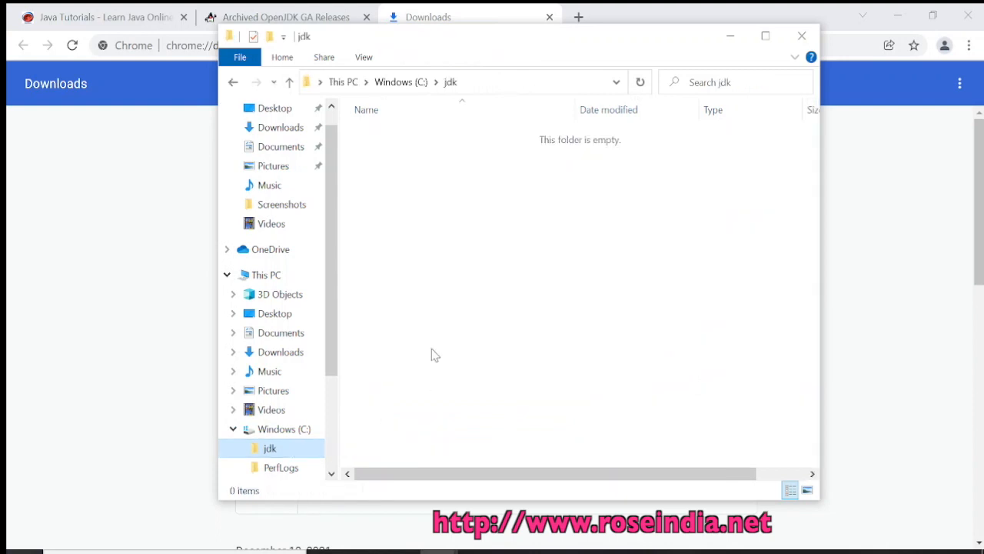
{"action": "key", "text": "ctrl+v"}
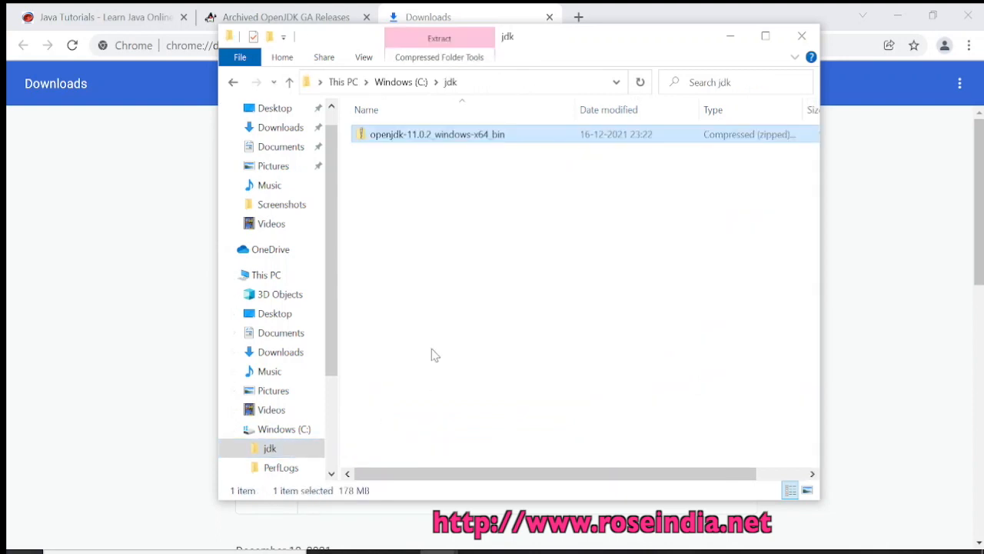
{"action": "right_click", "coordinate": [390, 140]}
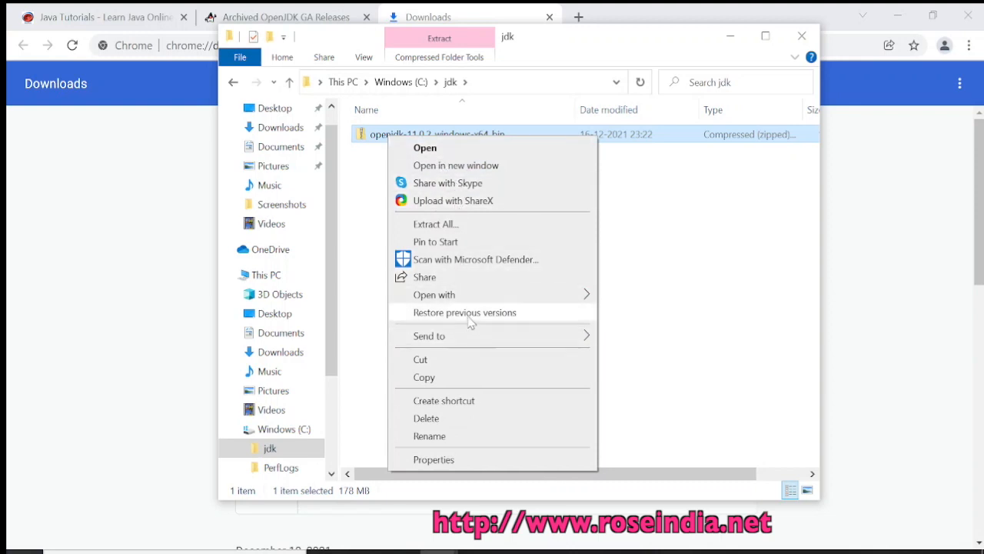
{"action": "left_click", "coordinate": [646, 198]}
- Copy the jdk-11.0.2 folder out of the zip archive and paste it into C:\jdk
{"action": "double_click", "coordinate": [423, 134]}
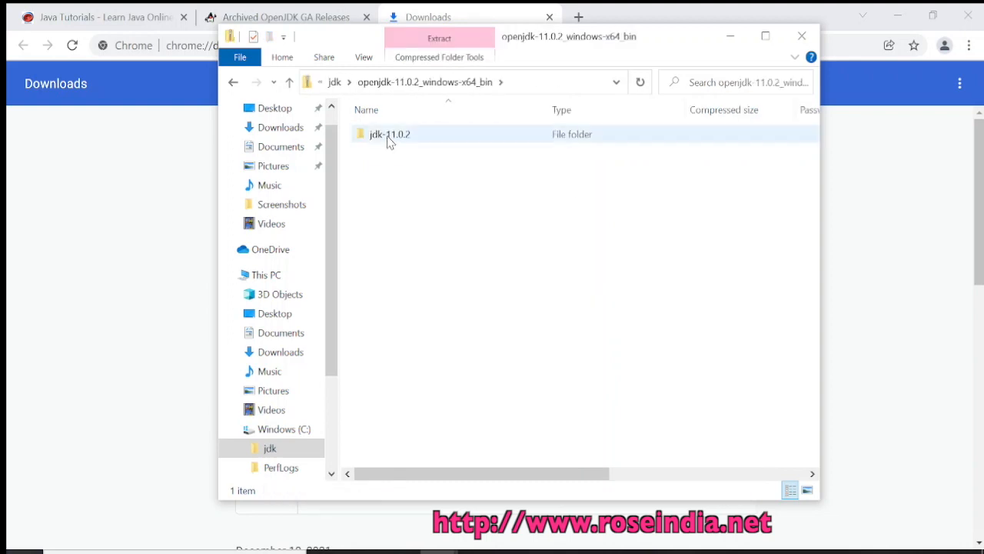
{"action": "right_click", "coordinate": [390, 142]}
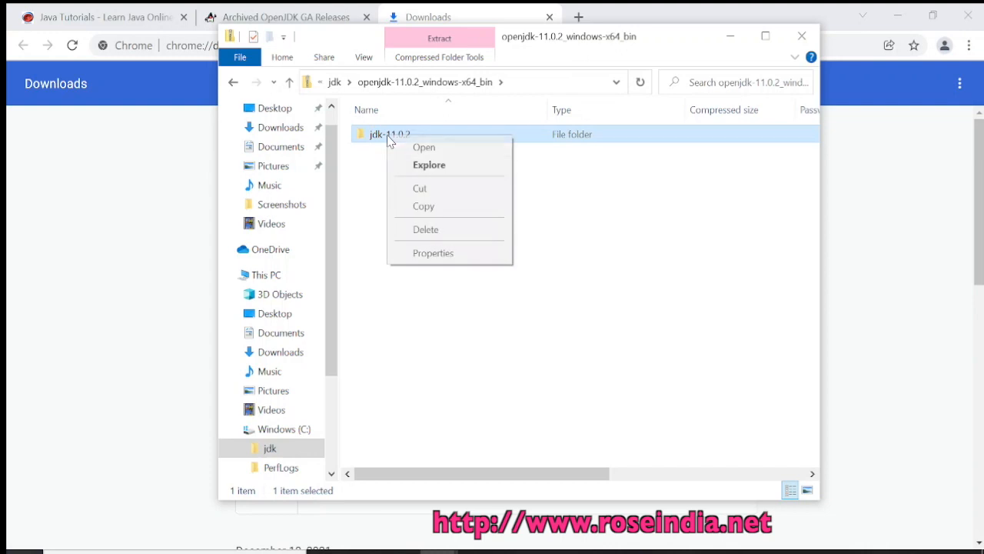
{"action": "left_click", "coordinate": [438, 209]}
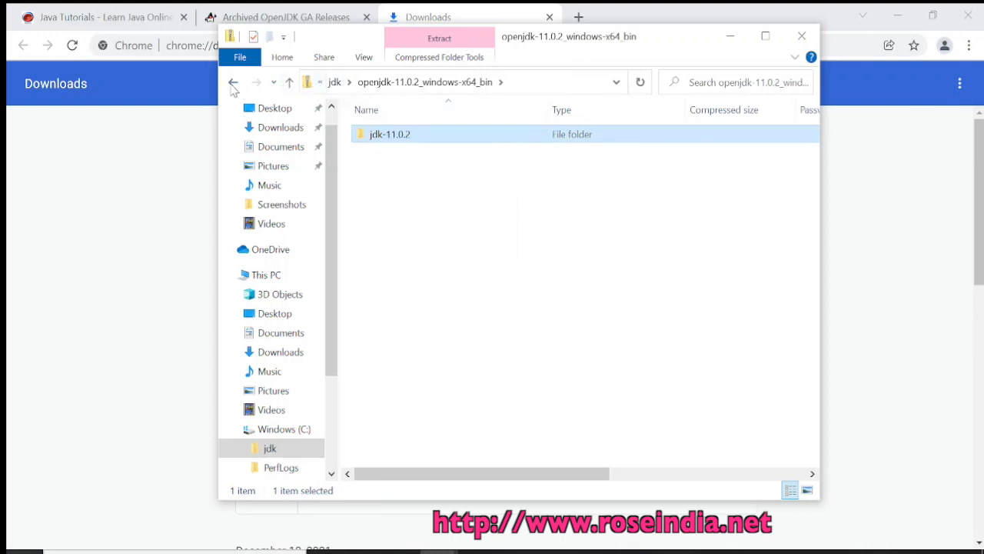
{"action": "left_click", "coordinate": [233, 83]}
{"action": "left_click", "coordinate": [438, 228]}
{"action": "right_click", "coordinate": [437, 225]}
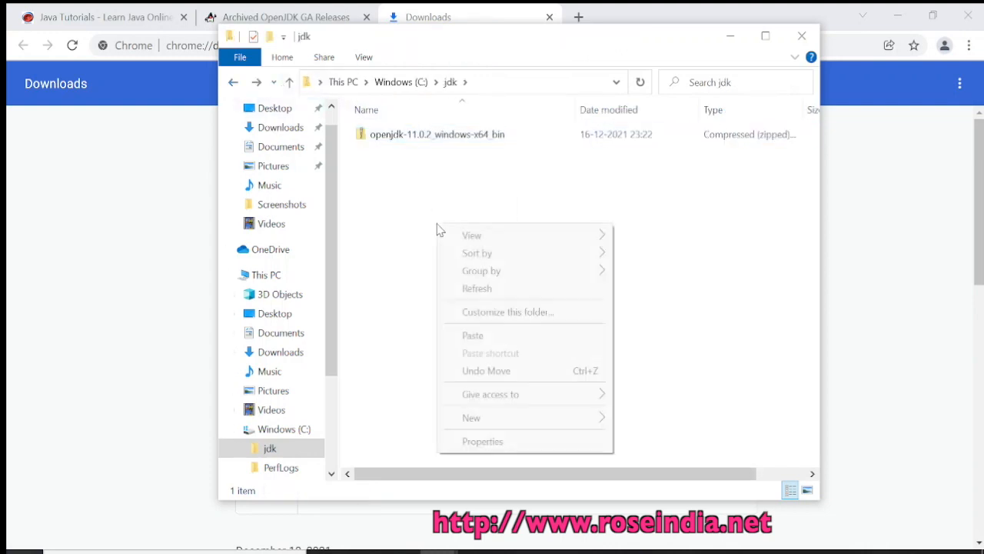
{"action": "left_click", "coordinate": [492, 343]}
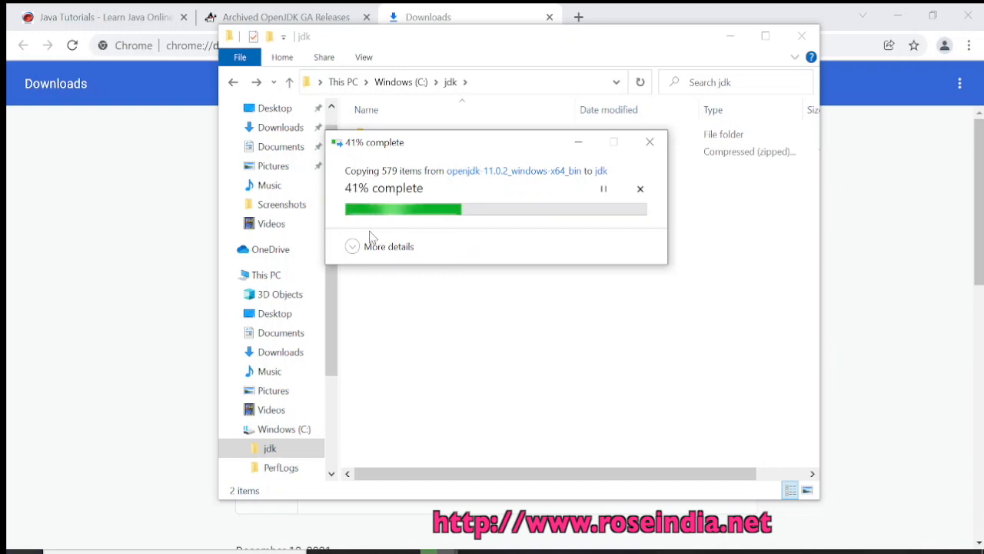
{"action": "left_click", "coordinate": [352, 246]}
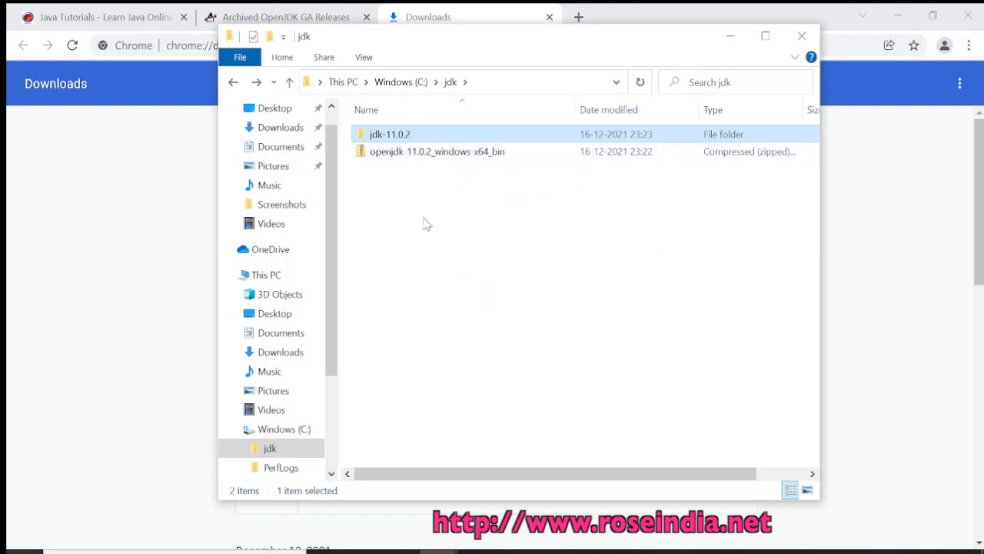
- Open the extracted jdk-11.0.2 folder and copy its full path, C:\jdk\jdk-11.0.2
{"action": "double_click", "coordinate": [378, 135]}
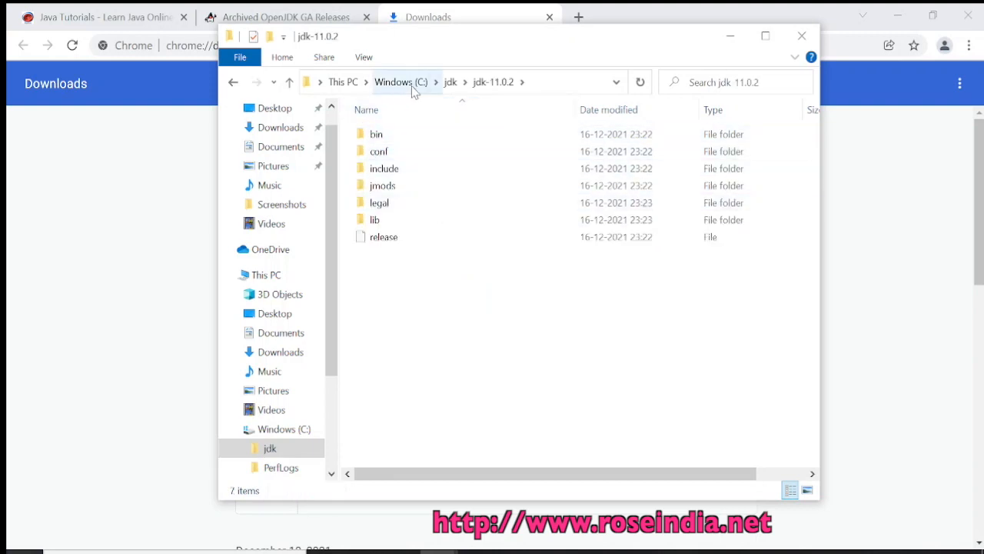
{"action": "left_click", "coordinate": [545, 82]}
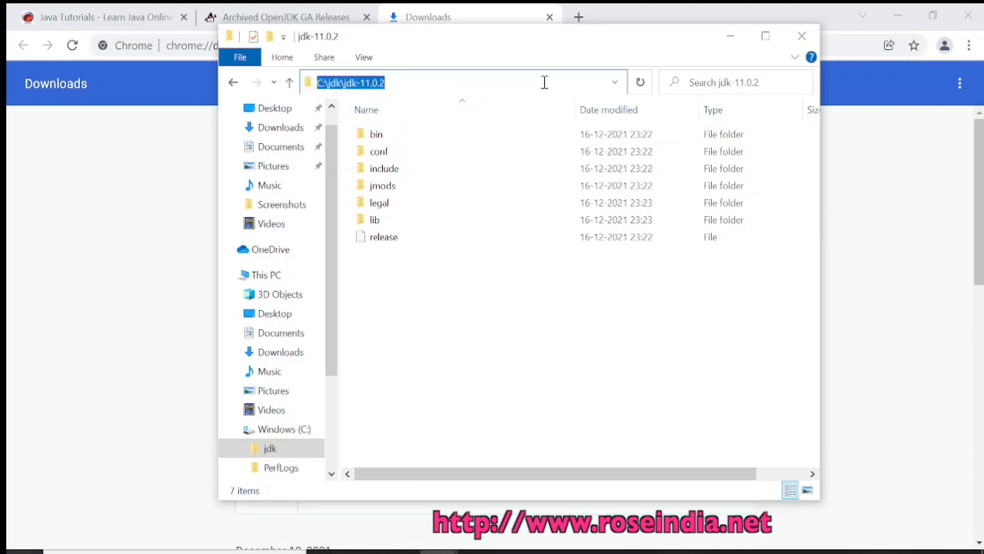
{"action": "right_click", "coordinate": [372, 87]}
{"action": "left_click", "coordinate": [423, 132]}
{"action": "left_click", "coordinate": [469, 303]}
{"action": "left_click", "coordinate": [494, 82]}
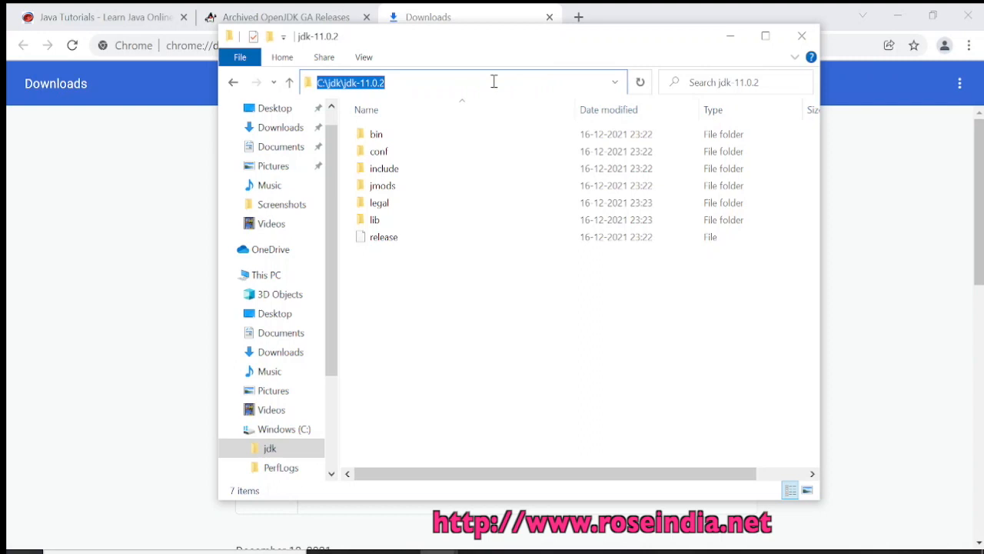
{"action": "right_click", "coordinate": [373, 83]}
{"action": "left_click", "coordinate": [424, 130]}
{"action": "left_click", "coordinate": [446, 287]}
- Look through the Java tools in the bin folder of jdk-11.0.2, and return to the parent folder
{"action": "left_click", "coordinate": [370, 138]}
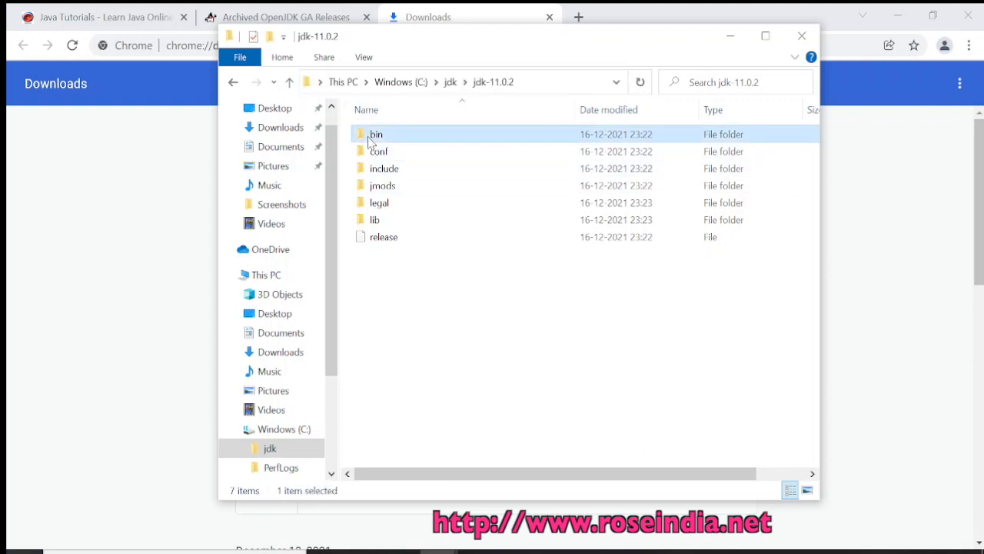
{"action": "double_click", "coordinate": [370, 139]}
{"action": "scroll", "coordinate": [627, 231], "scroll_direction": "down", "scroll_amount": 4}
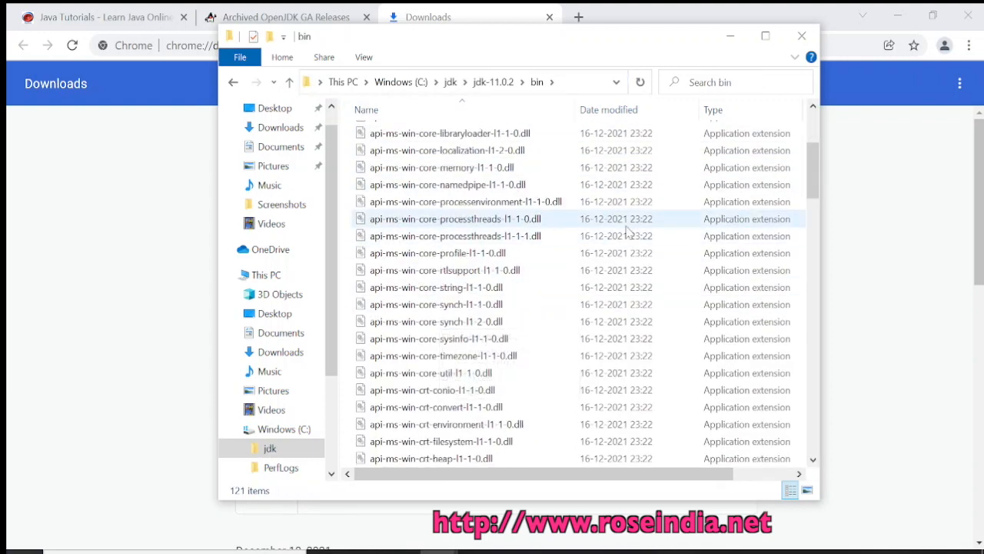
{"action": "scroll", "coordinate": [627, 230], "scroll_direction": "down", "scroll_amount": 11}
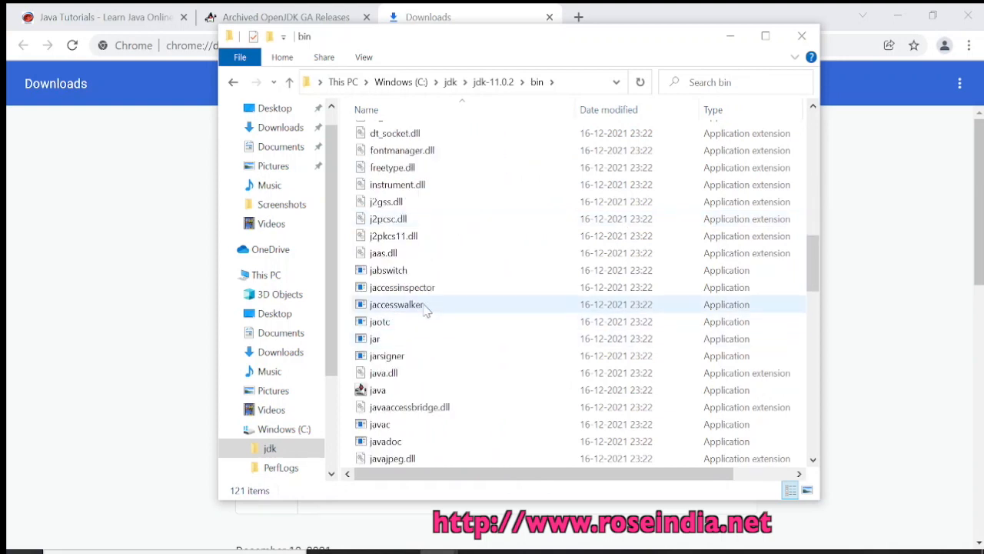
{"action": "left_click", "coordinate": [234, 82]}
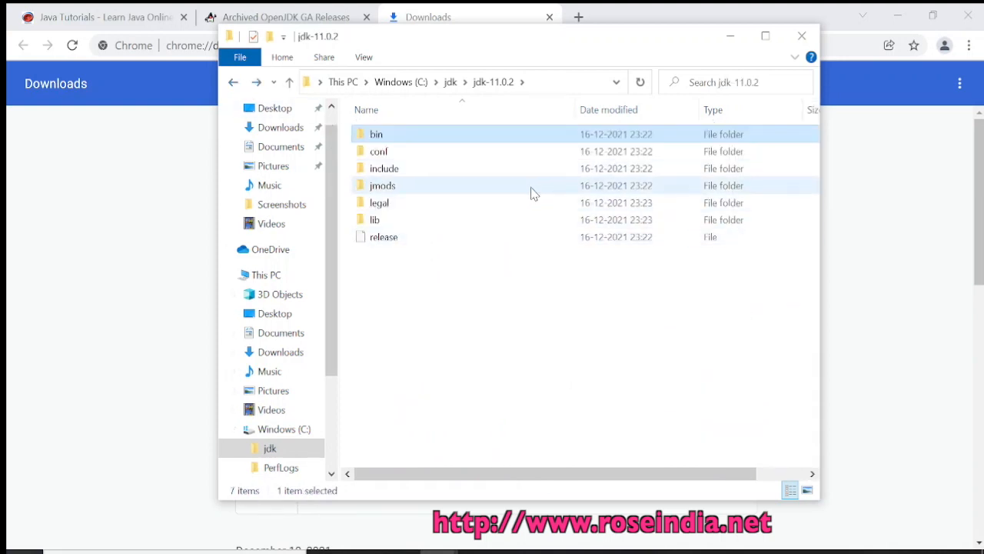
- Copy the path C:\jdk\jdk-11.0.2 of the current folder to the clipboard again
{"action": "left_click", "coordinate": [430, 84]}
{"action": "right_click", "coordinate": [375, 83]}
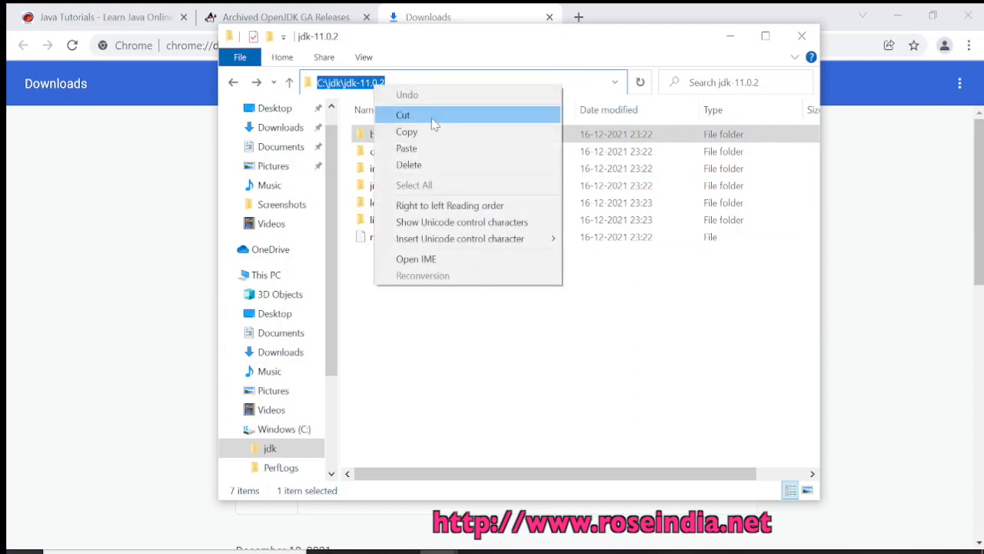
{"action": "left_click", "coordinate": [433, 133]}
{"action": "left_click", "coordinate": [425, 315]}
- Search Windows for "envi", open the system environment variables settings, and bring up the list of environment variables
{"action": "left_click", "coordinate": [138, 550]}
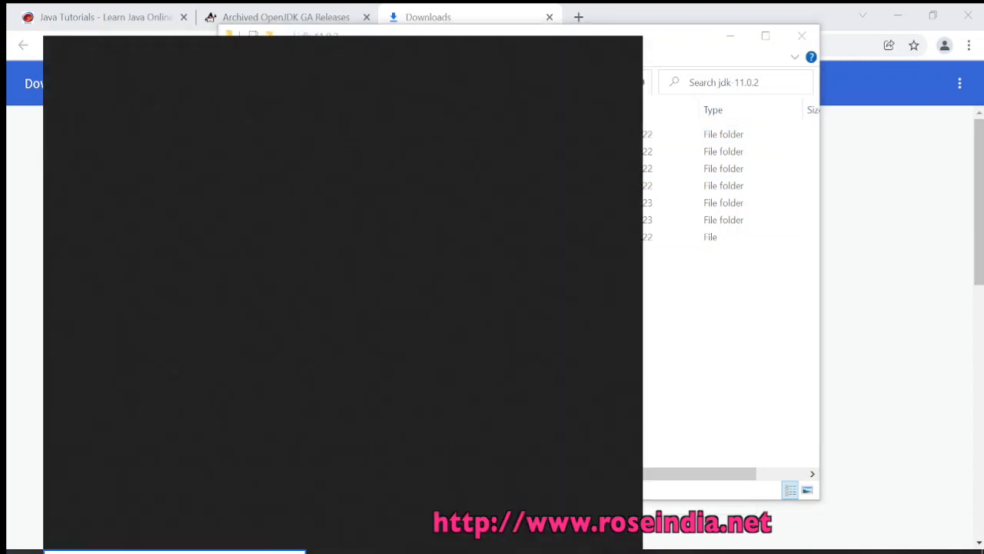
{"action": "type", "text": "sys"}
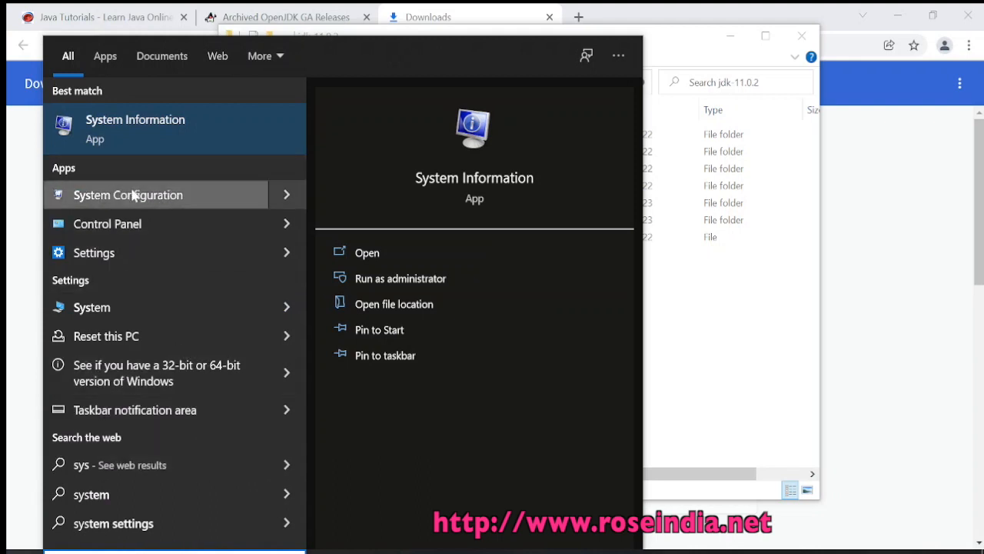
{"action": "key", "text": "BackSpace"}
{"action": "key", "text": "BackSpace"}
{"action": "key", "text": "BackSpace"}
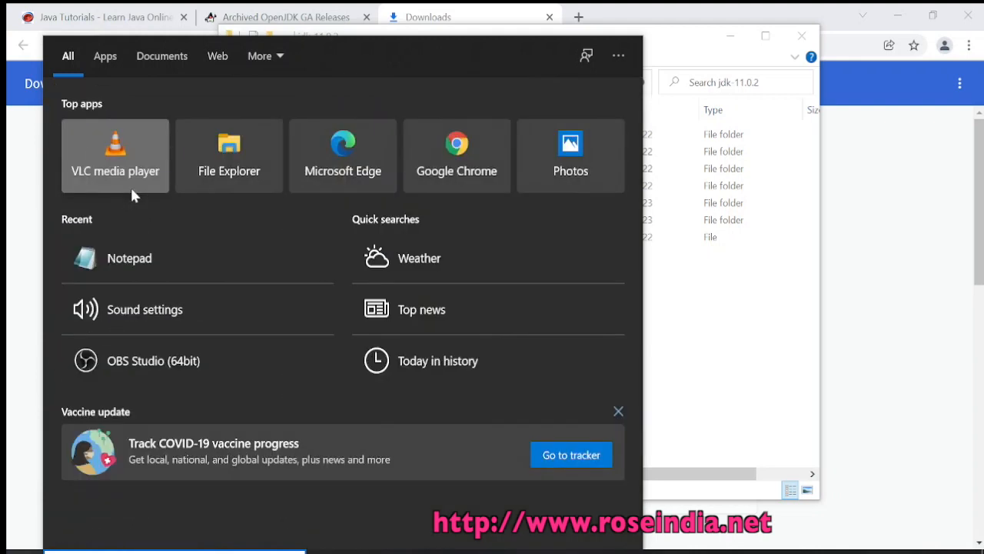
{"action": "type", "text": "en"}
{"action": "key", "text": "BackSpace"}
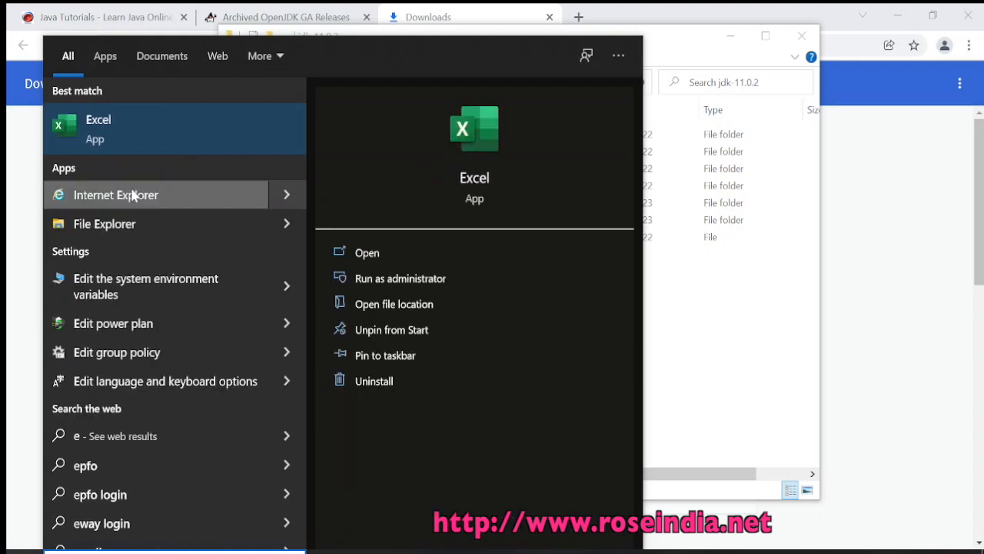
{"action": "type", "text": "nvi"}
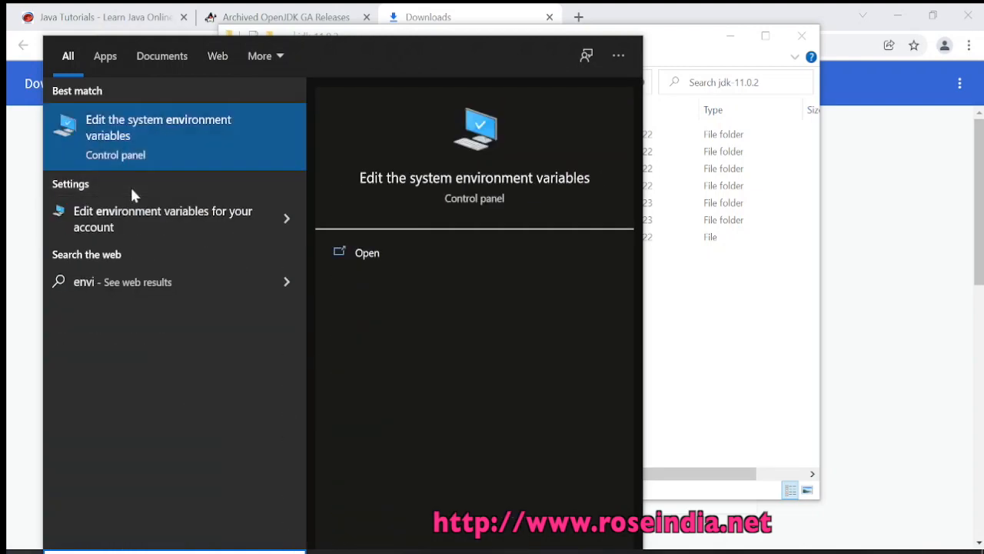
{"action": "left_click", "coordinate": [135, 127]}
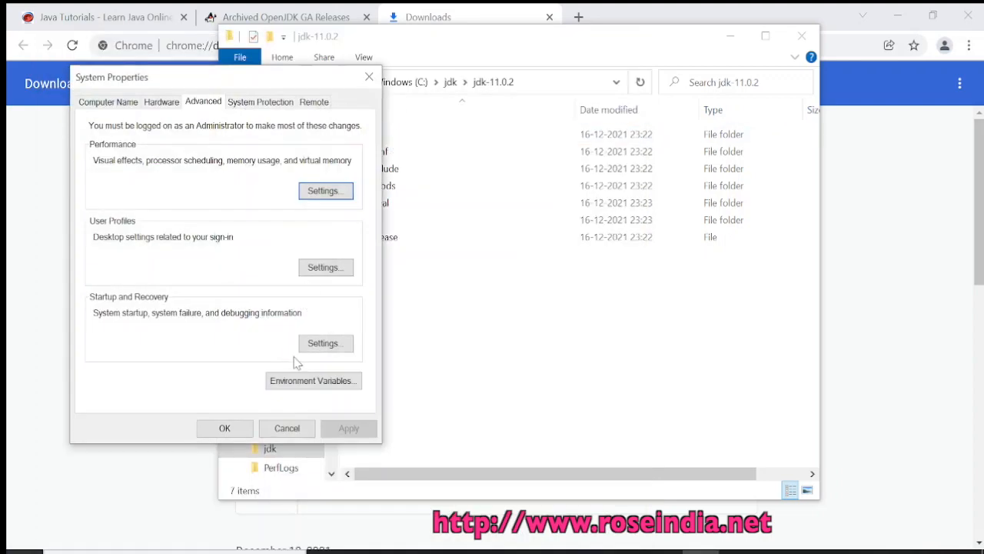
{"action": "left_click", "coordinate": [305, 387]}
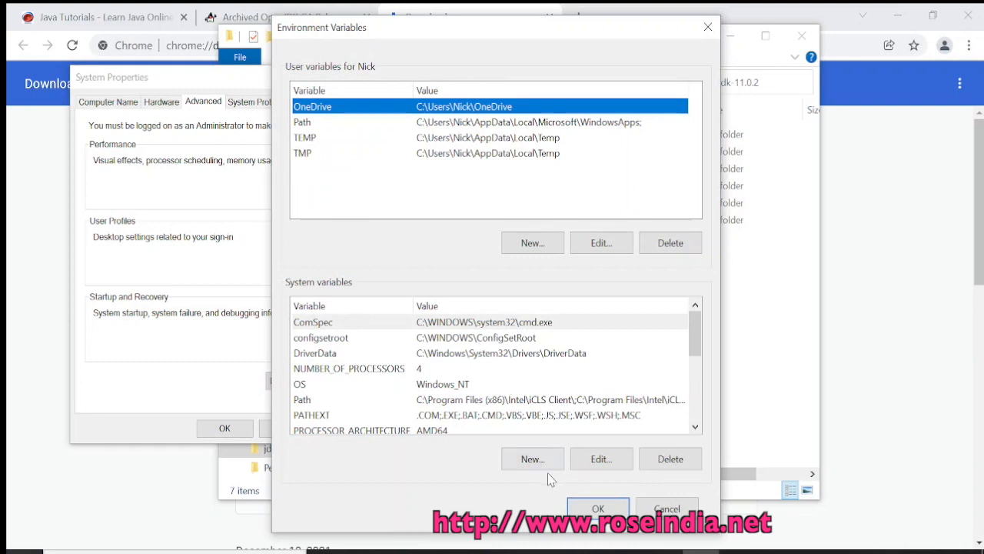
- Create a new system variable named JAVA_HOME with the copied path C:\jdk\jdk-11.0.2 as its value
{"action": "left_click", "coordinate": [383, 372]}
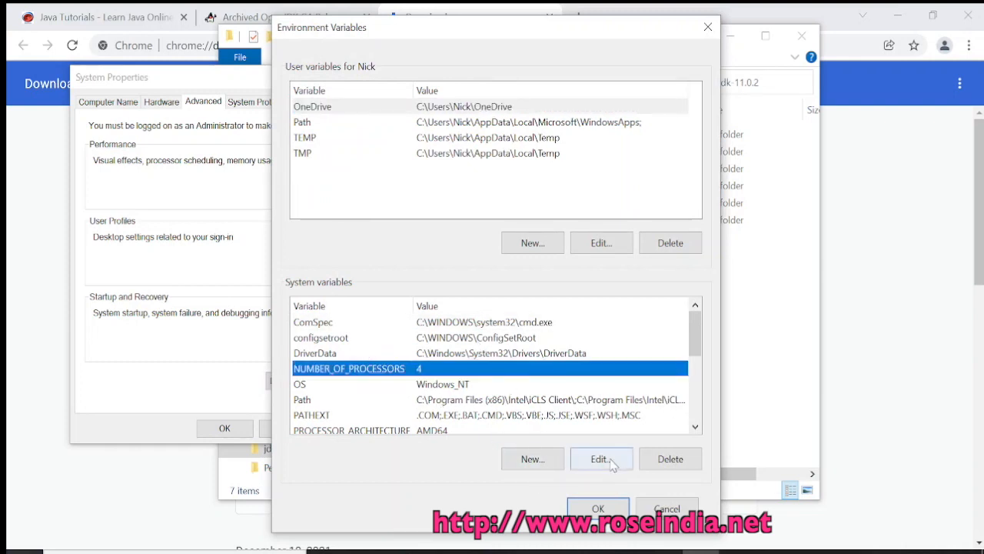
{"action": "left_click", "coordinate": [529, 458]}
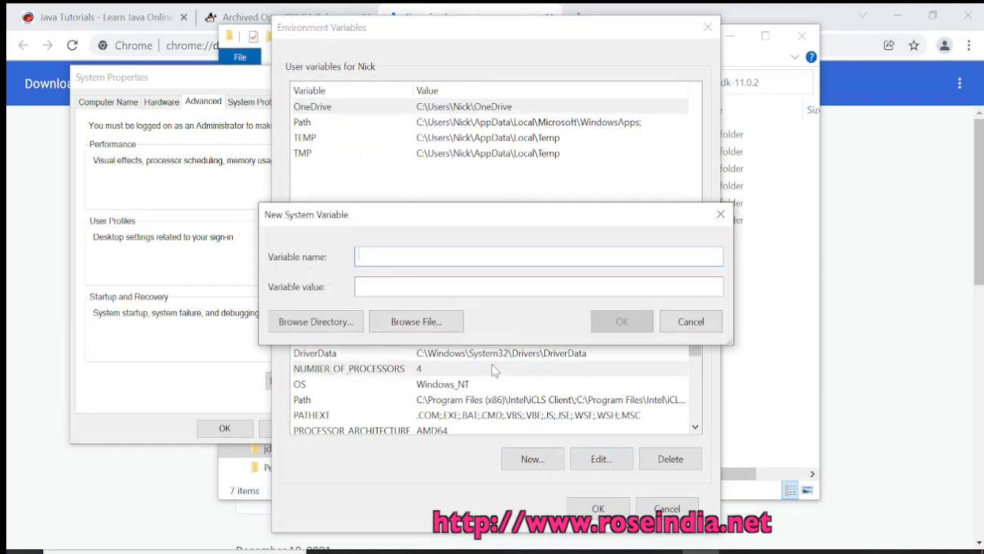
{"action": "key", "text": "Caps_Lock"}
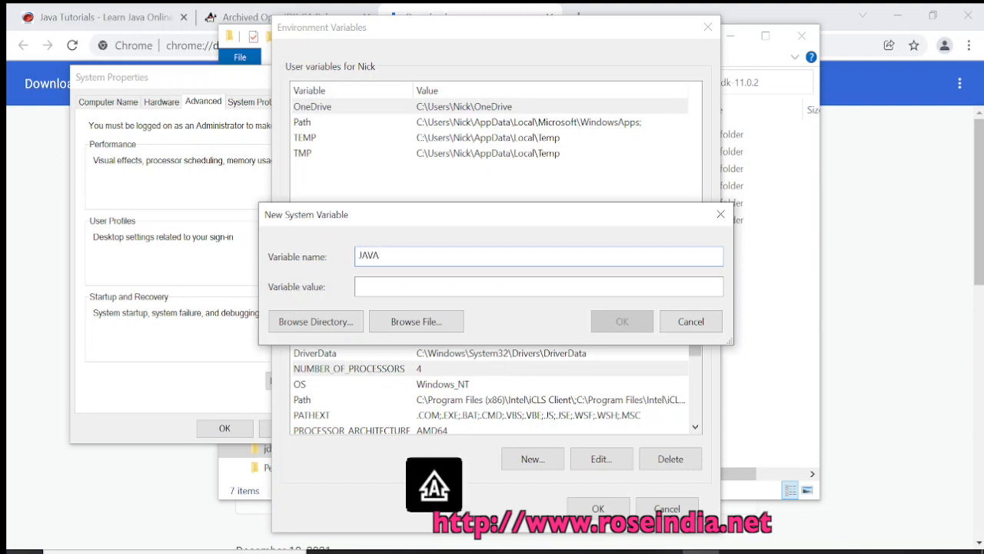
{"action": "key", "text": "Tab"}
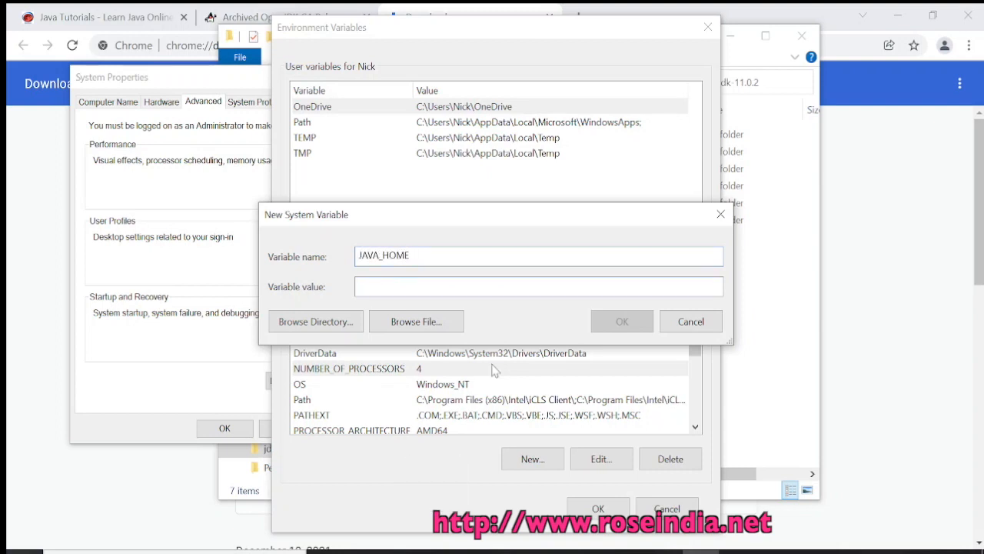
{"action": "key", "text": "ctrl+v"}
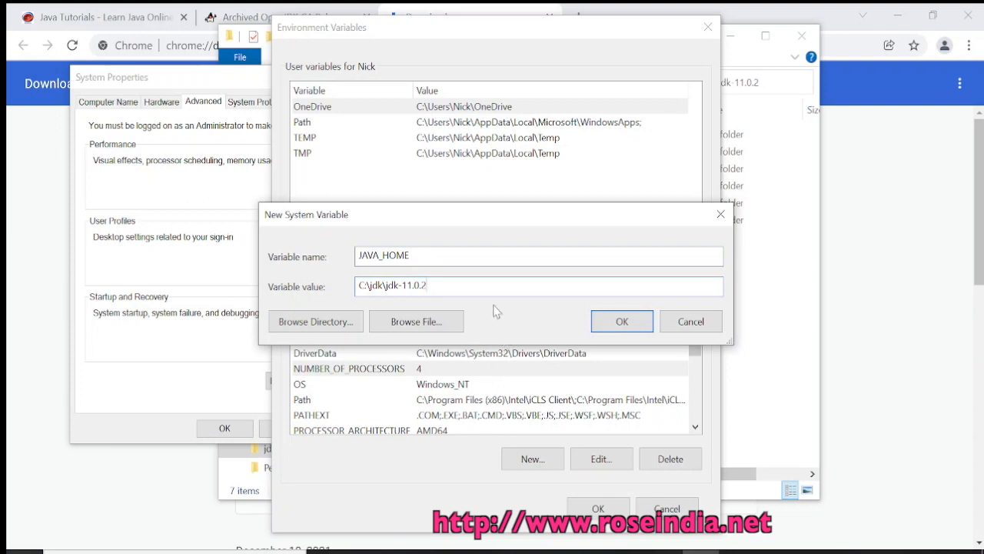
{"action": "left_click_drag", "start_coordinate": [434, 258], "coordinate": [354, 259]}
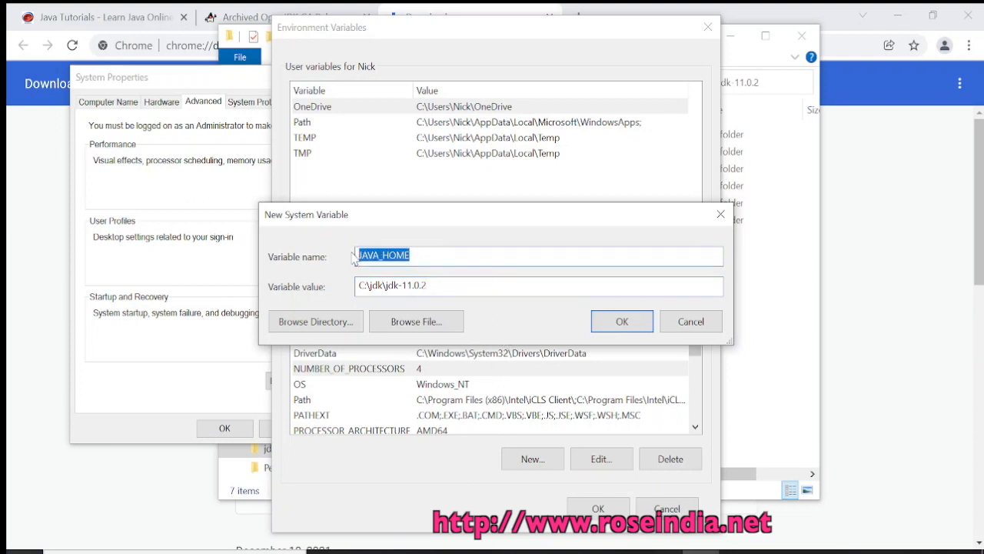
{"action": "left_click", "coordinate": [620, 318]}
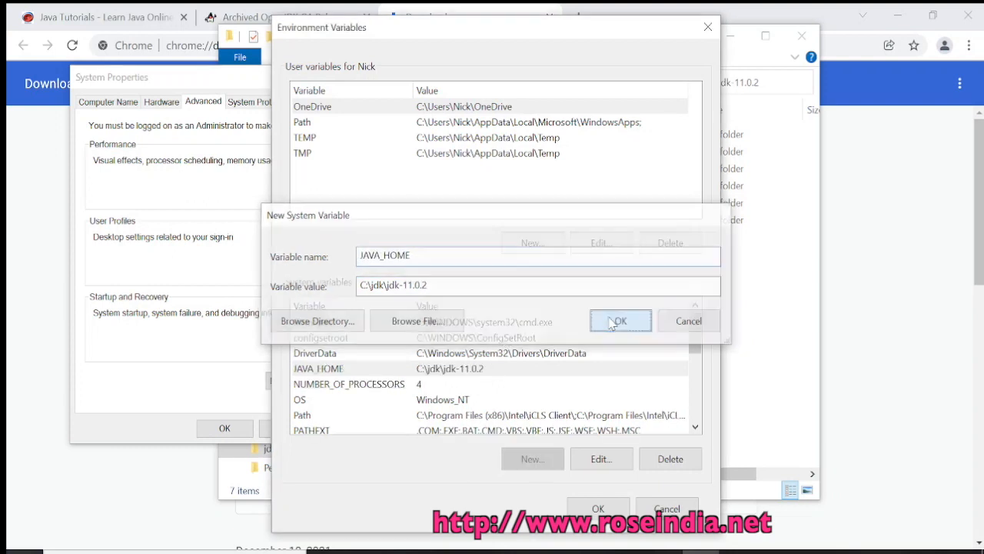
{"action": "left_click", "coordinate": [381, 358]}
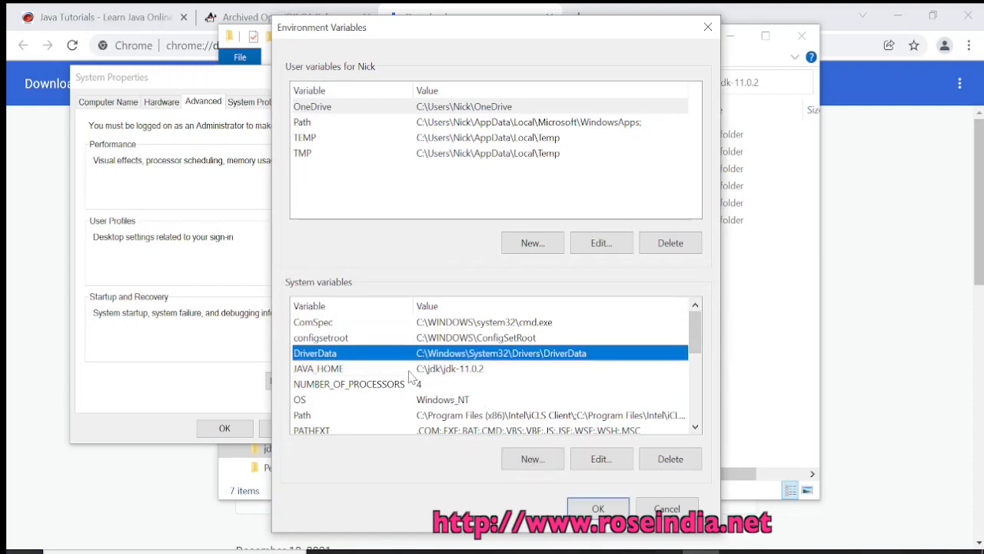
{"action": "double_click", "coordinate": [456, 415]}
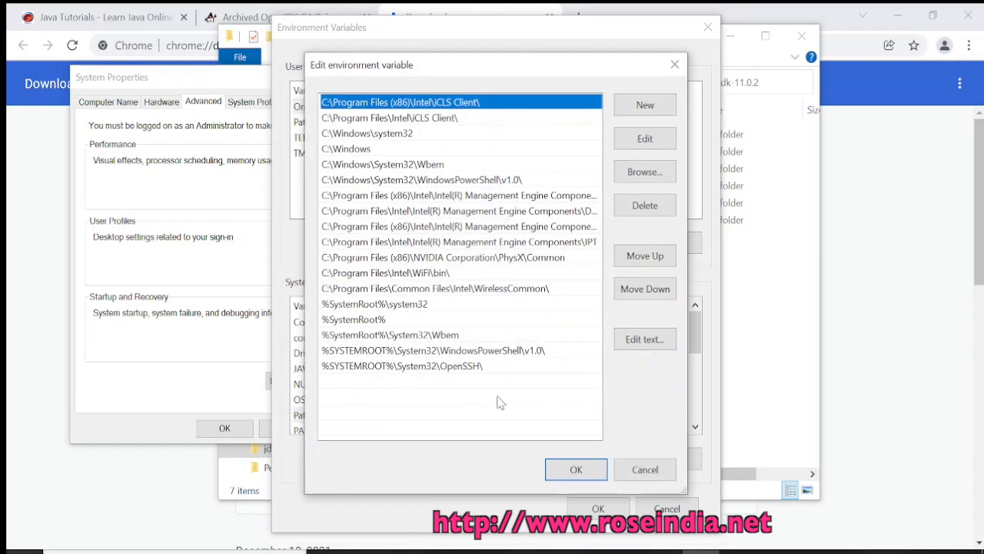
{"action": "left_click", "coordinate": [645, 469]}
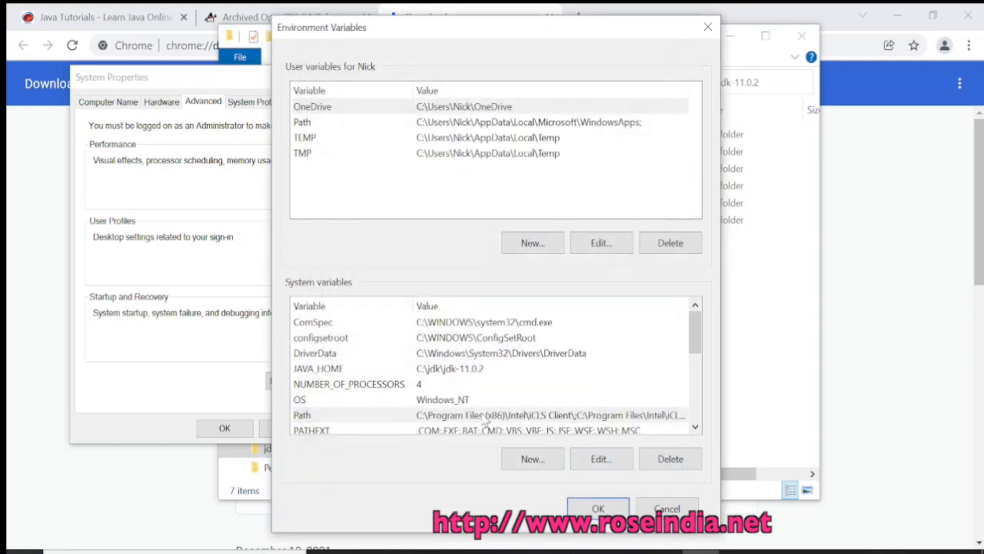
- Add the entry %JAVA_HOME%\bin\ to the Path system variable, and save and close all the settings dialogs
{"action": "left_click", "coordinate": [361, 416]}
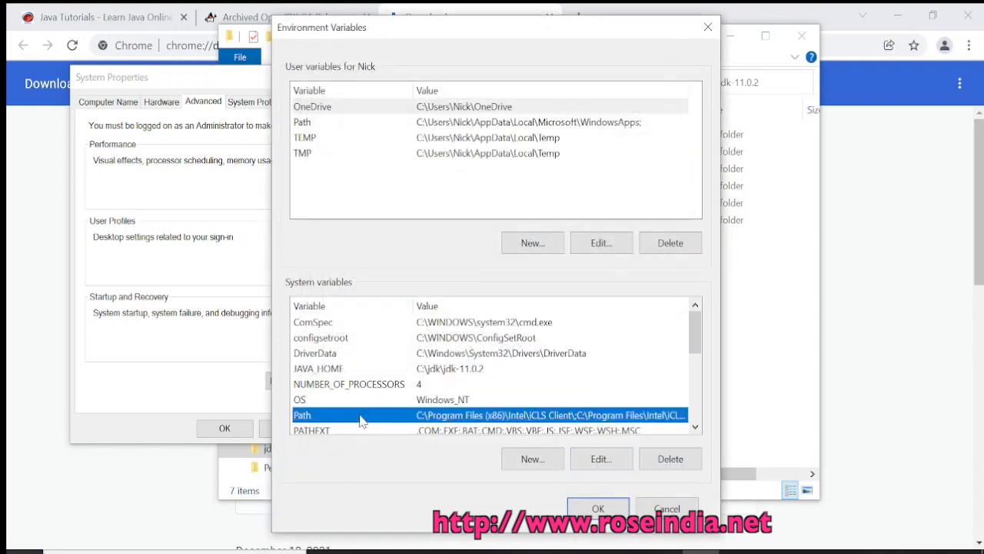
{"action": "left_click", "coordinate": [585, 459]}
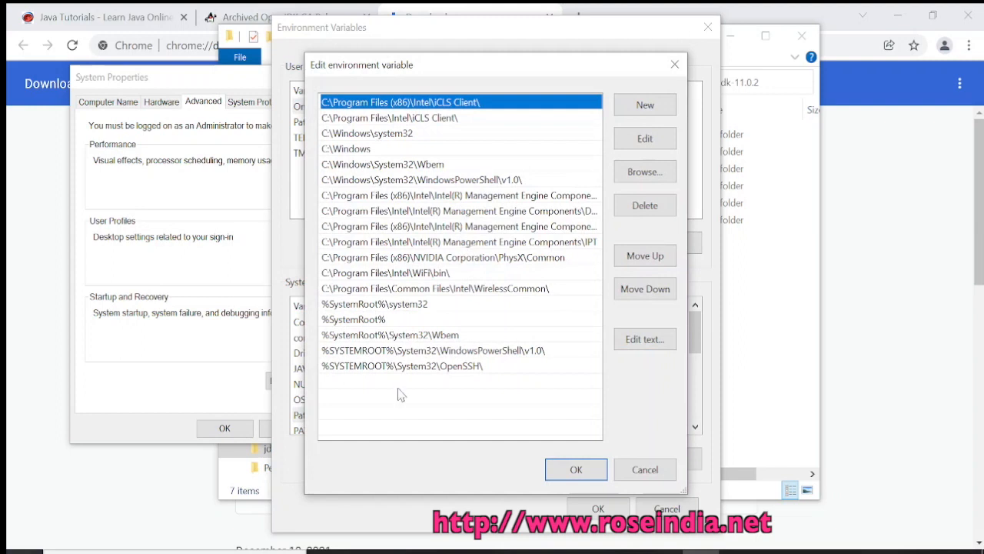
{"action": "left_click", "coordinate": [629, 108]}
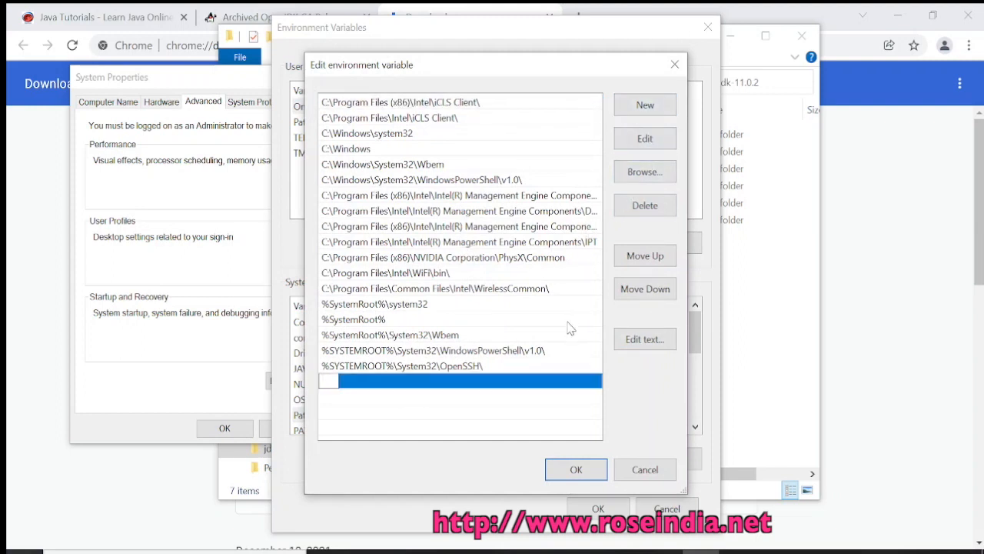
{"action": "type", "text": "%JAVA_HOME"}
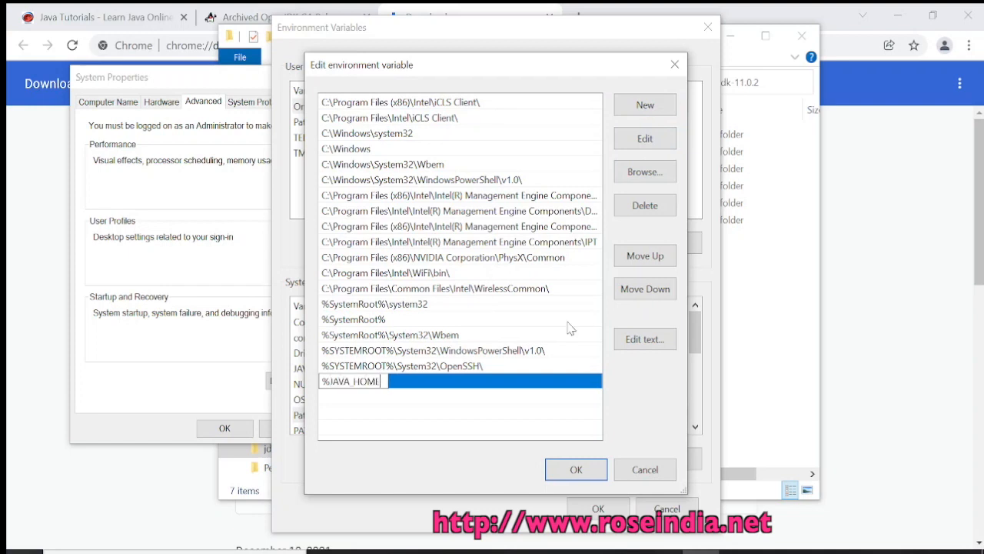
{"action": "type", "text": "%\\bin"}
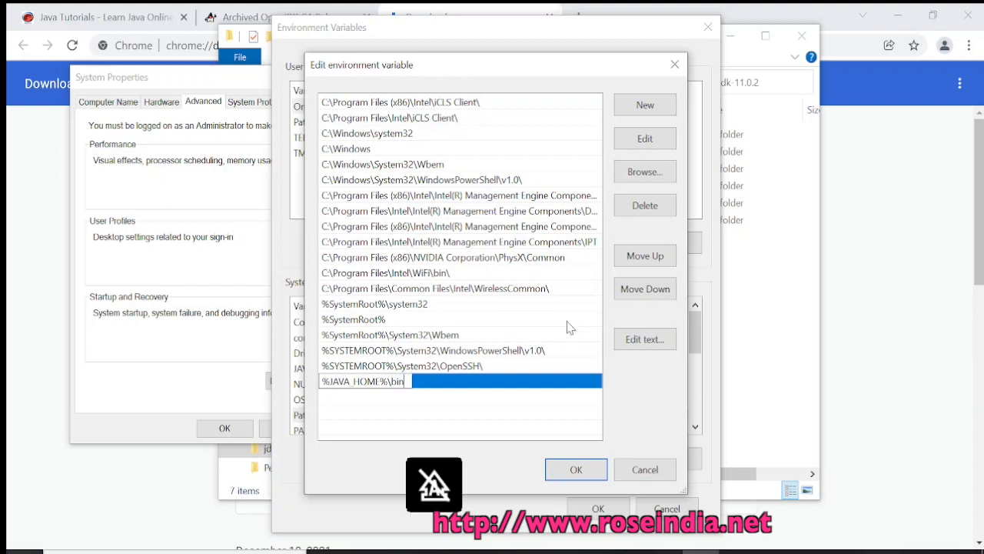
{"action": "type", "text": "\\"}
{"action": "left_click", "coordinate": [575, 469]}
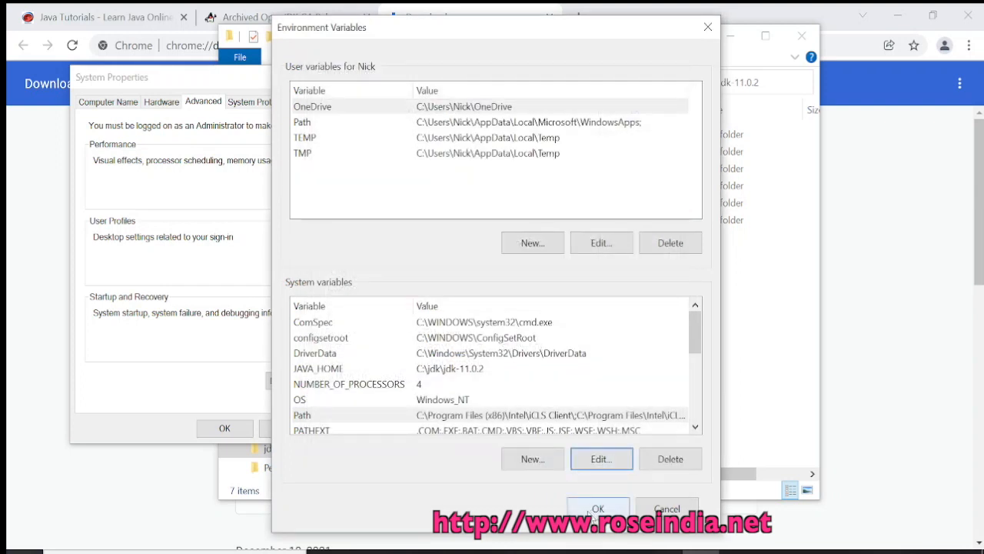
{"action": "left_click", "coordinate": [594, 511]}
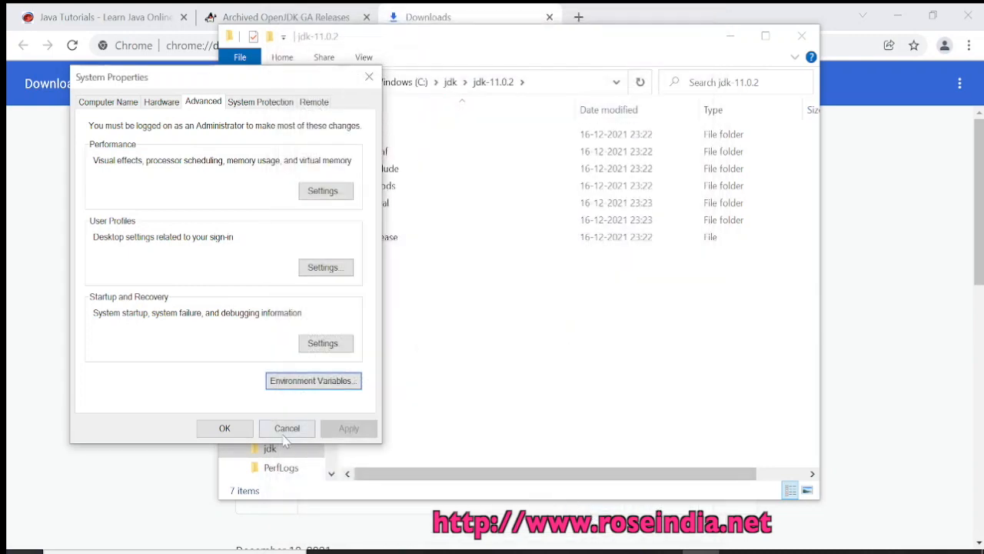
{"action": "left_click", "coordinate": [224, 428]}
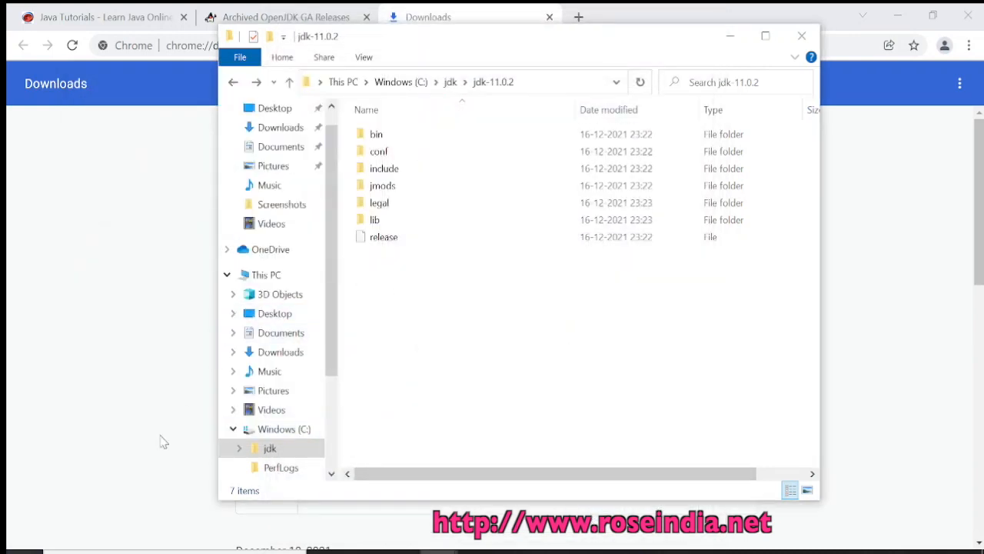
- Open Command Prompt and check the installed Java version with java -version
{"action": "left_click", "coordinate": [146, 551]}
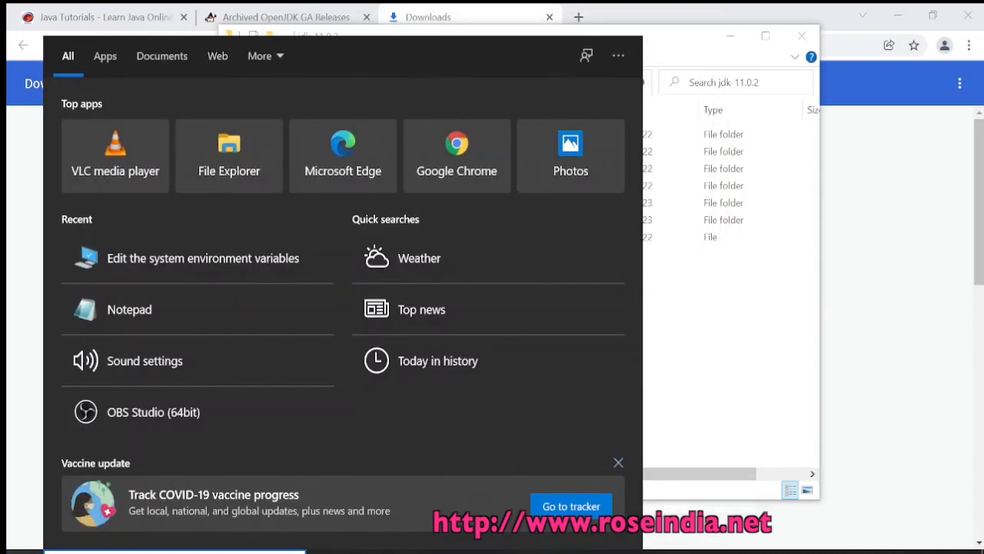
{"action": "type", "text": "cmd"}
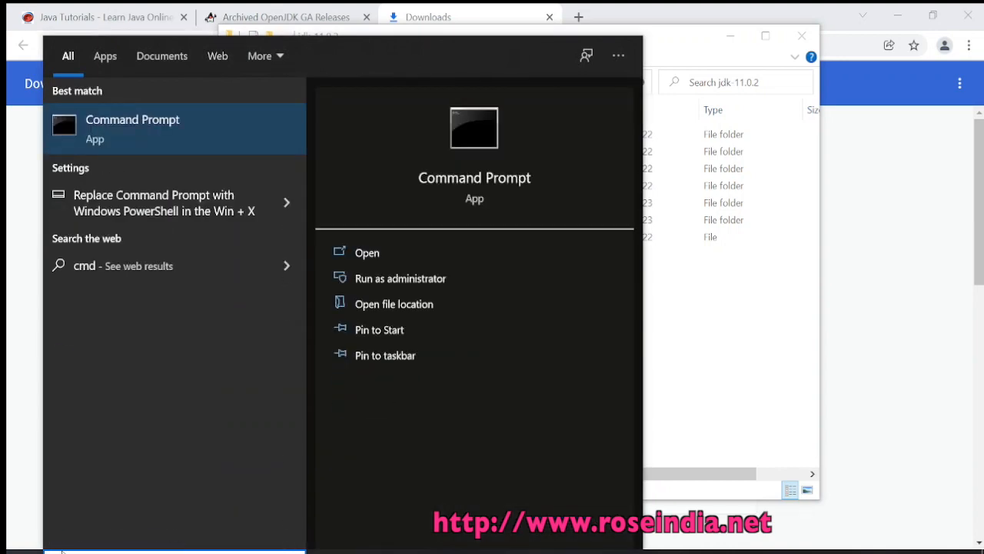
{"action": "left_click", "coordinate": [101, 142]}
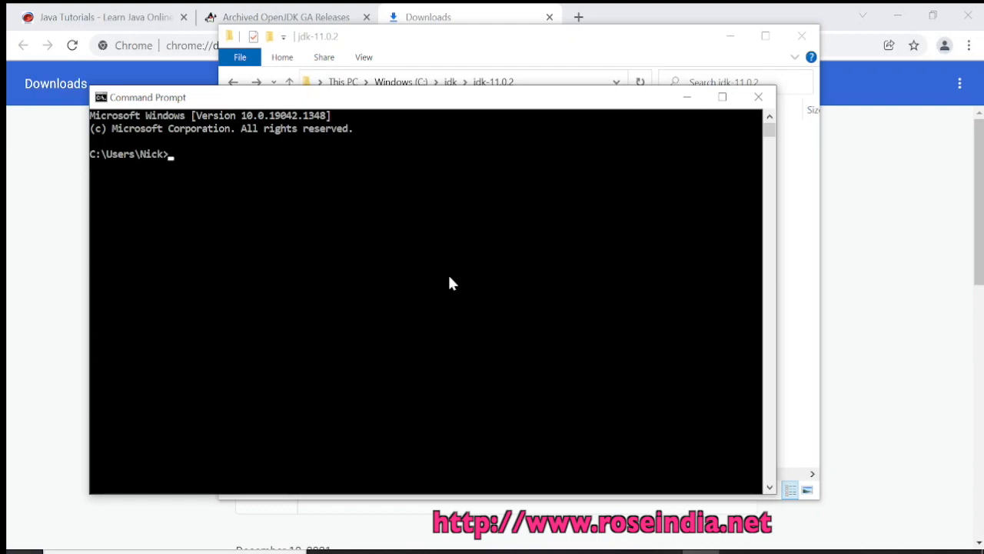
{"action": "type", "text": "java -version"}
{"action": "key", "text": "Return"}
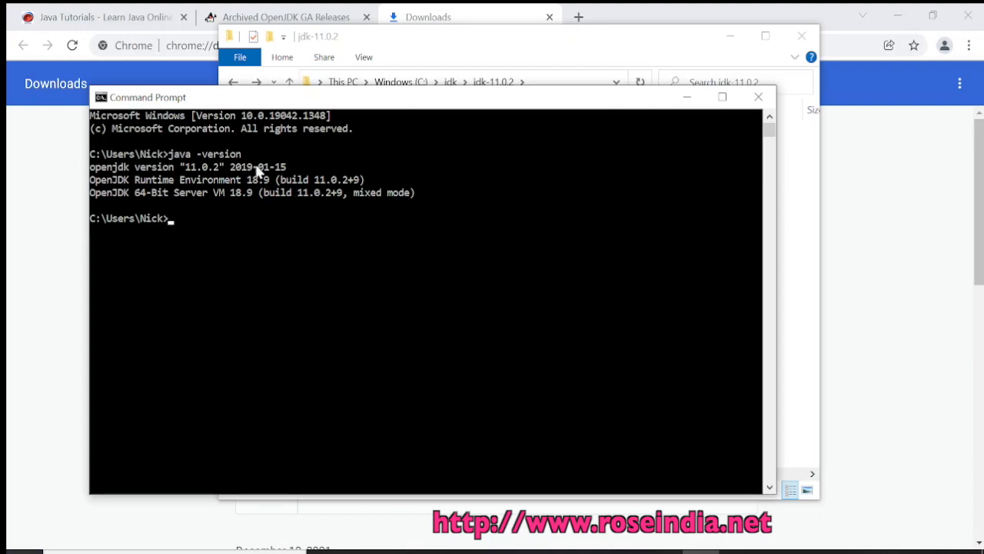
- Switch to the roseindia.net site in Chrome, open its Java section at roseindia.net/java/, and look through the listed tutorials
{"action": "left_click", "coordinate": [104, 15]}
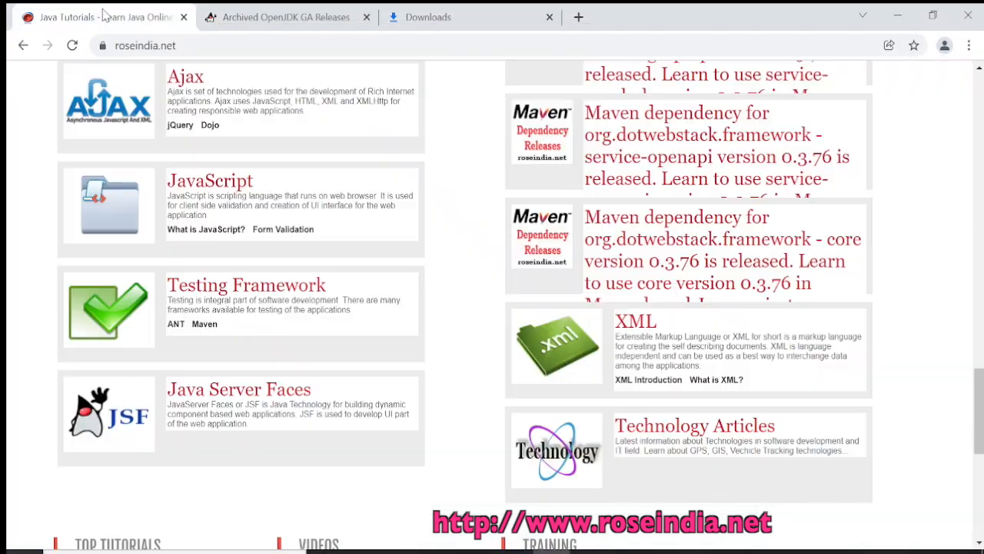
{"action": "scroll", "coordinate": [269, 197], "scroll_direction": "up", "scroll_amount": 5}
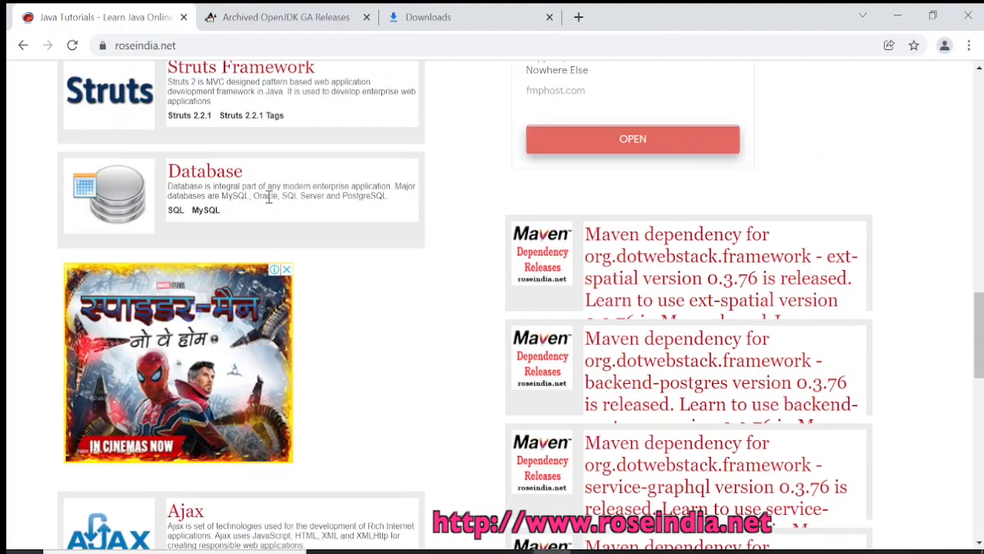
{"action": "scroll", "coordinate": [268, 197], "scroll_direction": "up", "scroll_amount": 4}
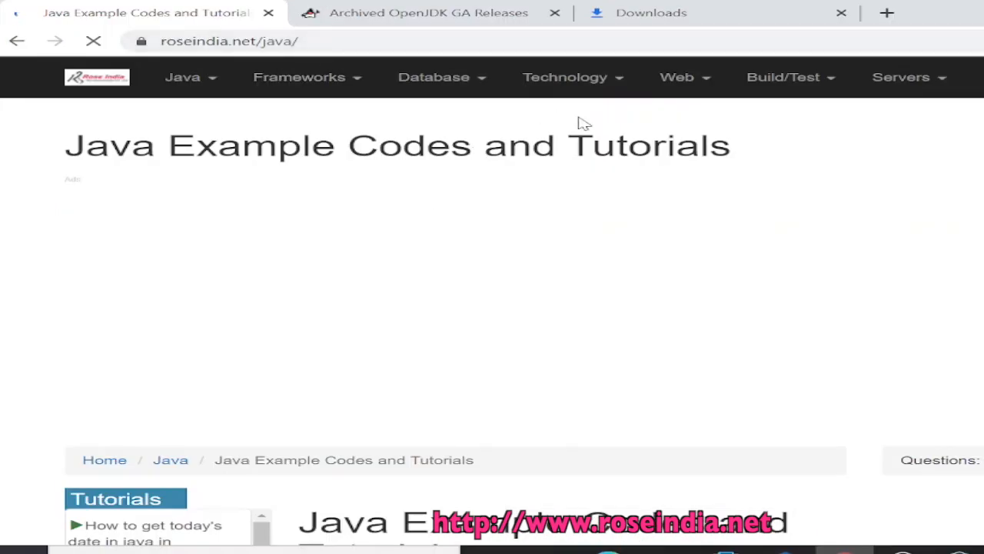
{"action": "left_click", "coordinate": [308, 40]}
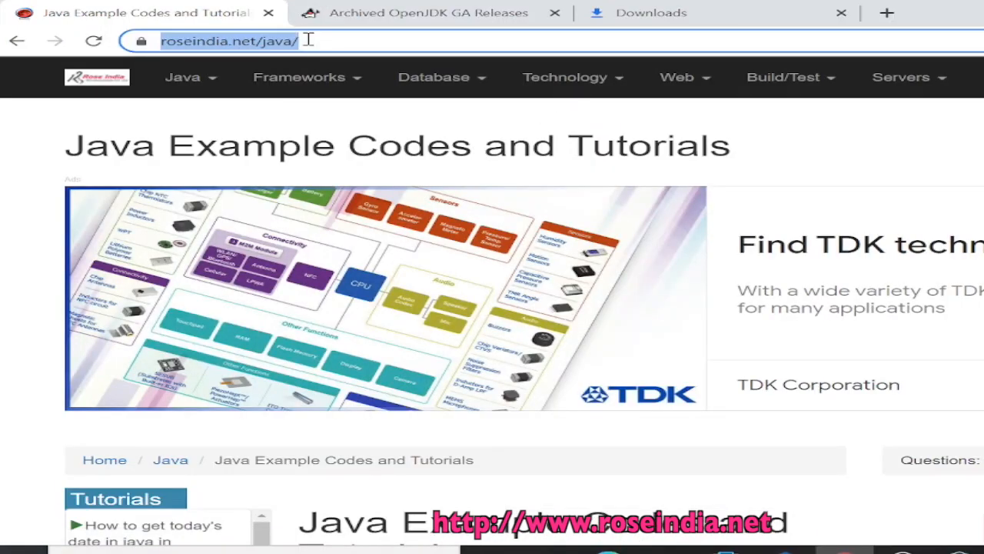
{"action": "scroll", "coordinate": [511, 288], "scroll_direction": "down", "scroll_amount": 15}
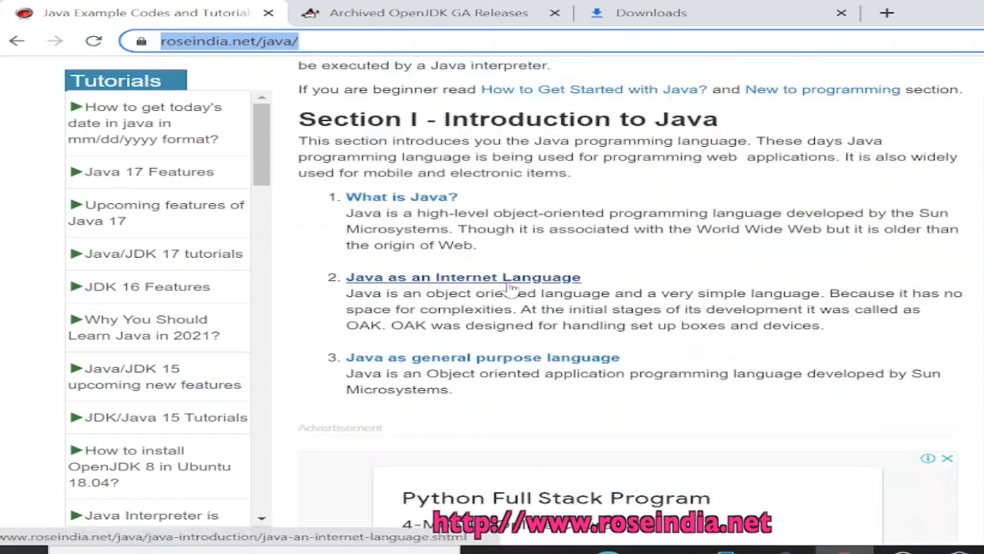
{"action": "scroll", "coordinate": [511, 289], "scroll_direction": "down", "scroll_amount": 14}
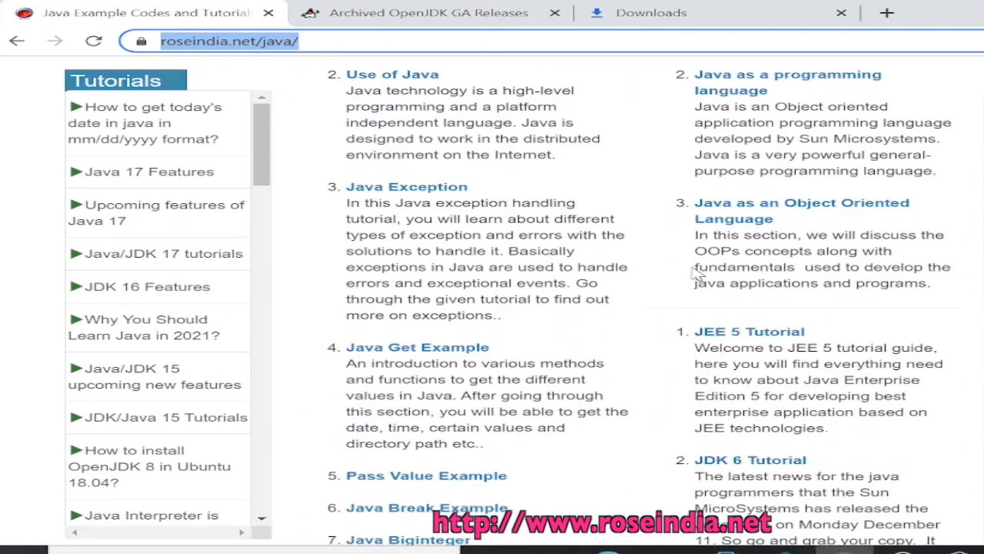
{"action": "scroll", "coordinate": [698, 274], "scroll_direction": "down", "scroll_amount": 10}
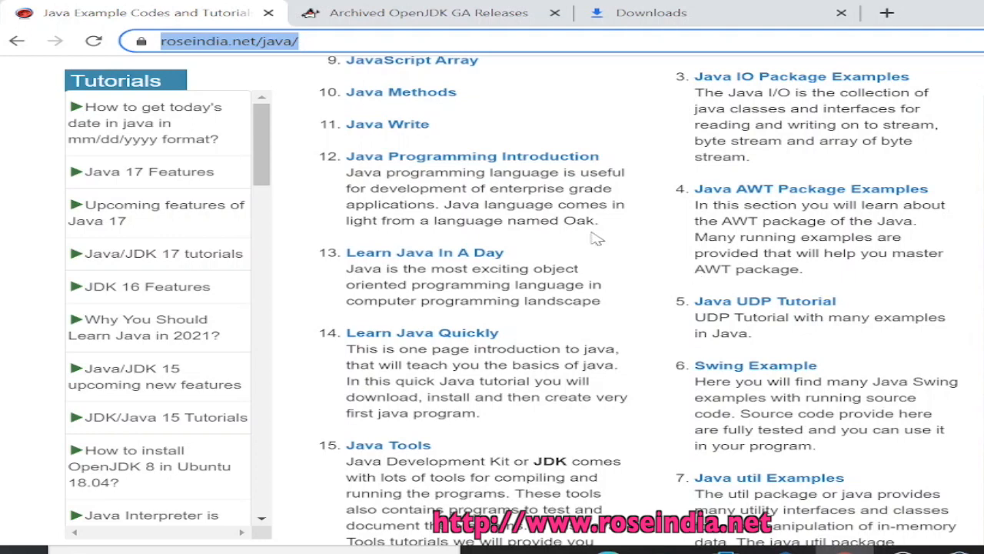
{"action": "scroll", "coordinate": [597, 238], "scroll_direction": "down", "scroll_amount": 8}
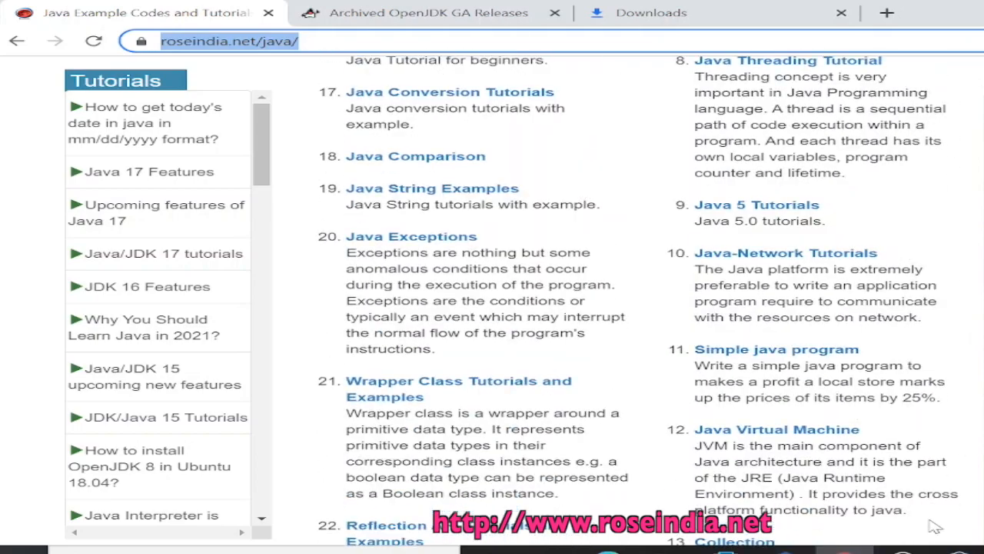